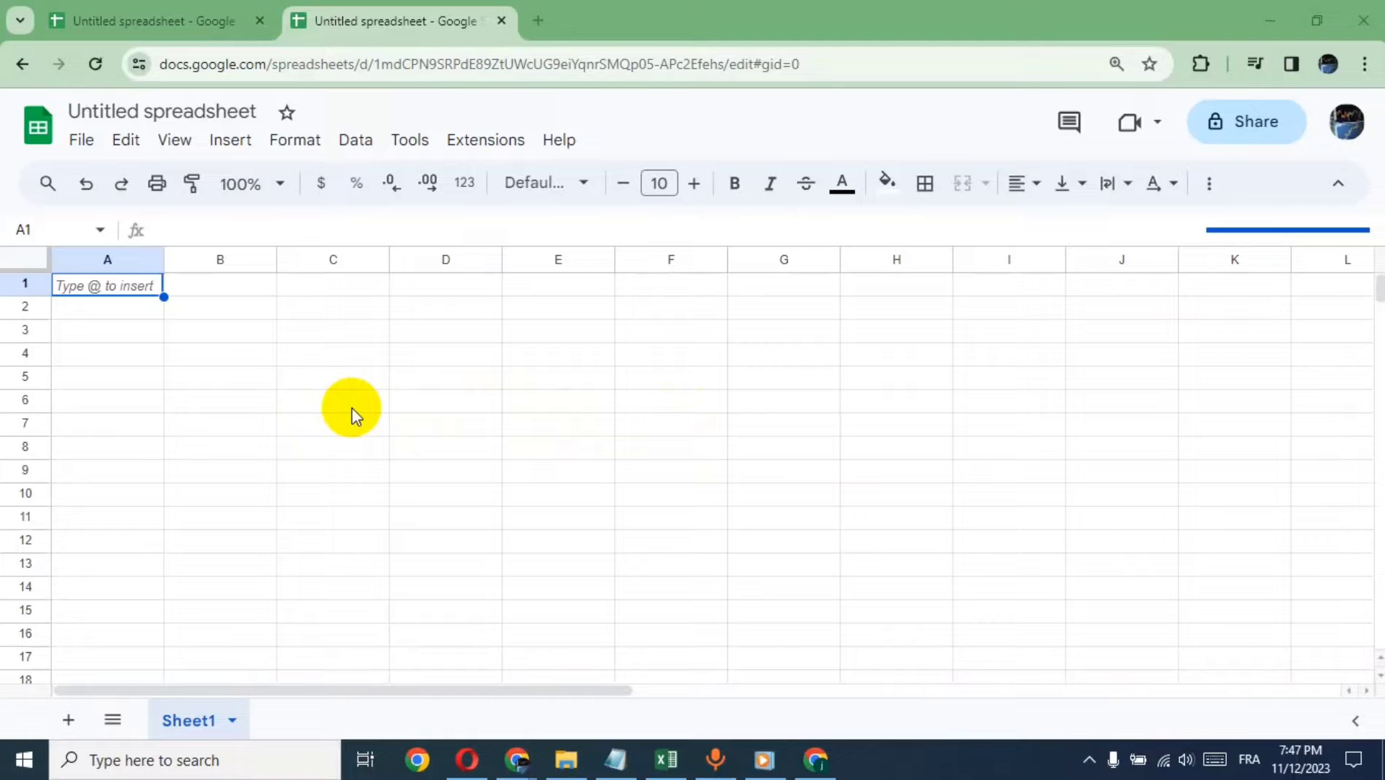
Paste the copied employee table into the sheet starting at cell C6.
left_click(336, 402)
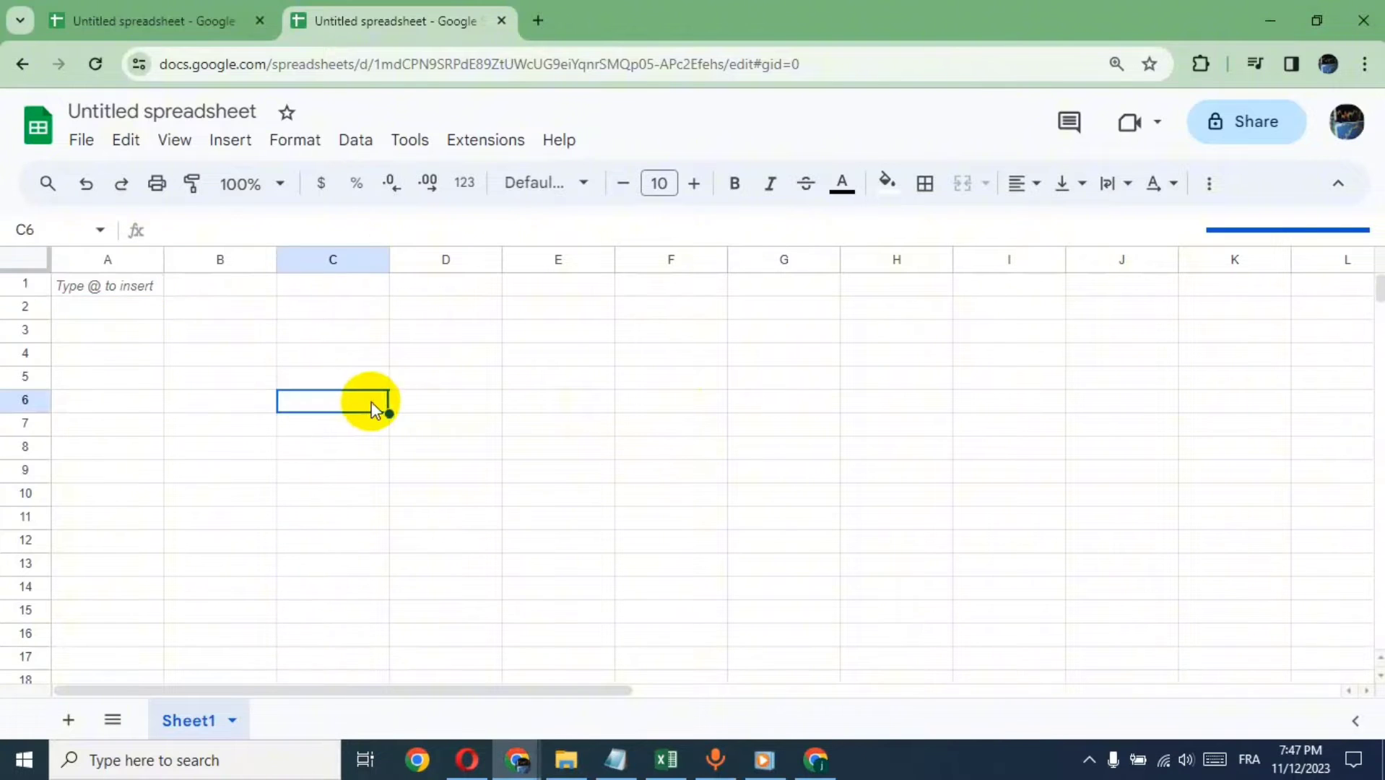
right_click(329, 400)
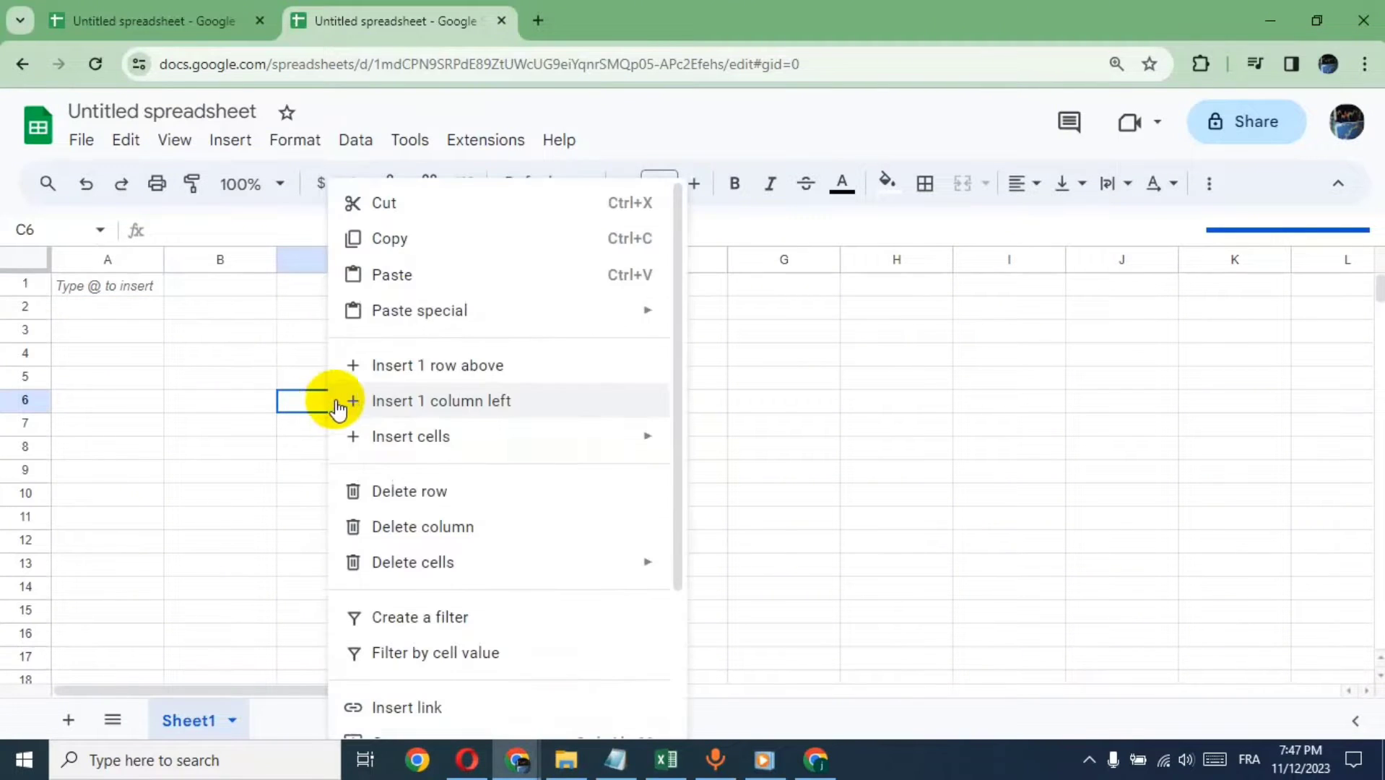
left_click(427, 273)
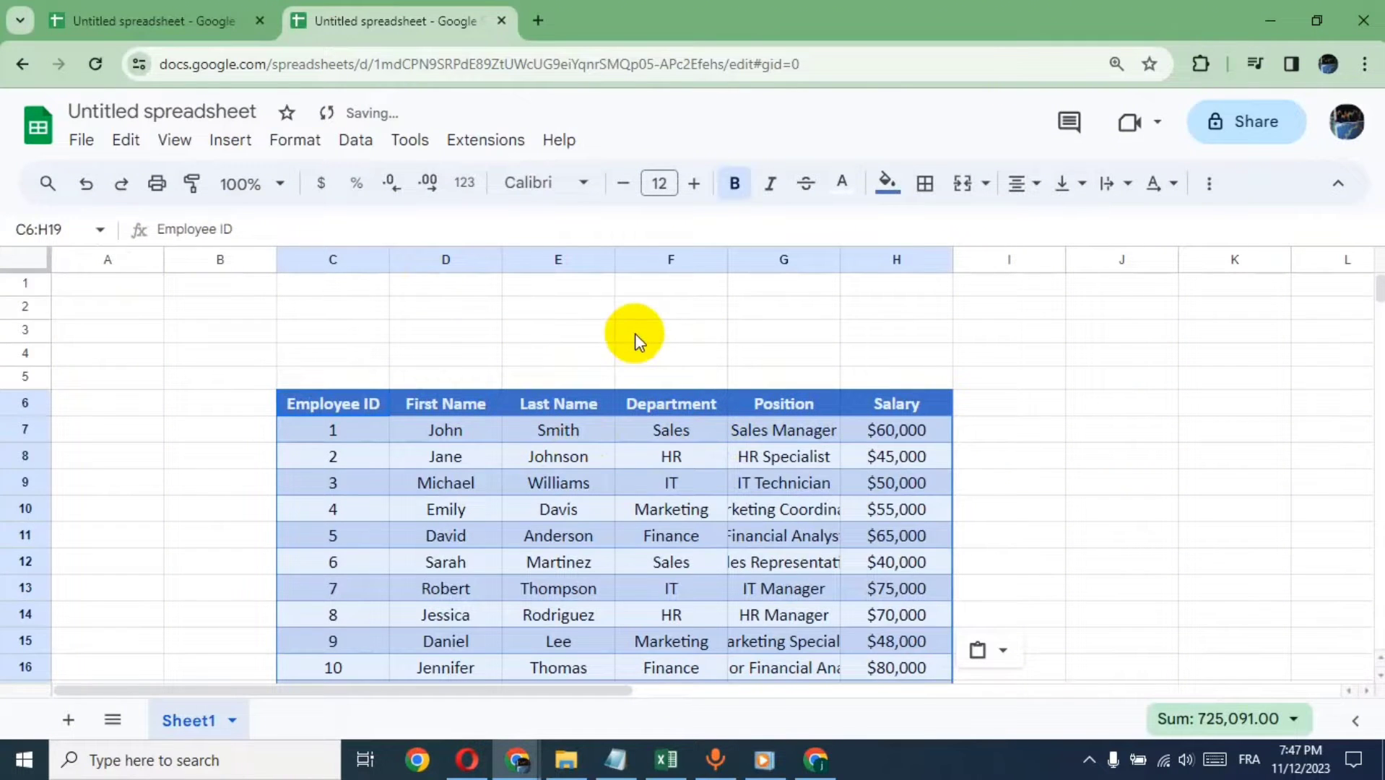
Fill cell F3 with bright green and give it an outer border.
left_click(637, 333)
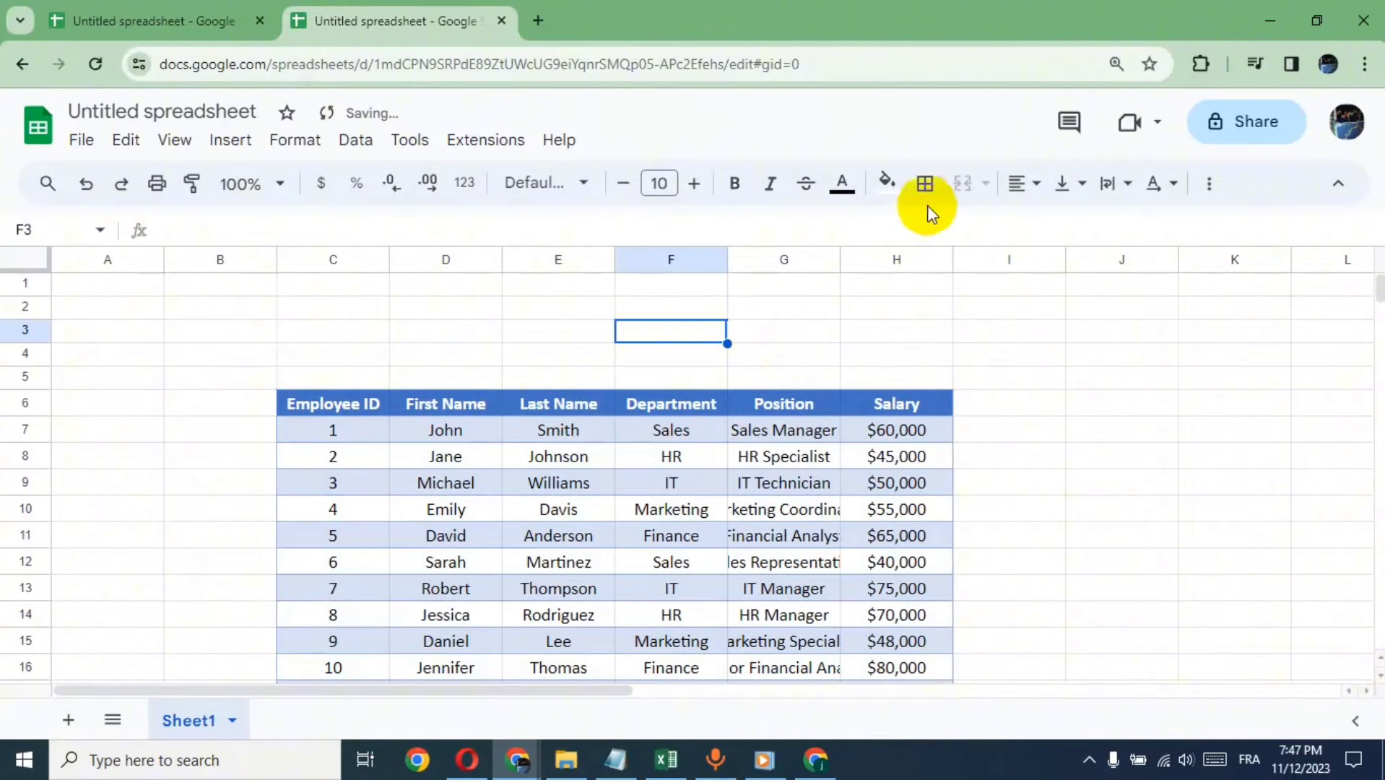
left_click(890, 189)
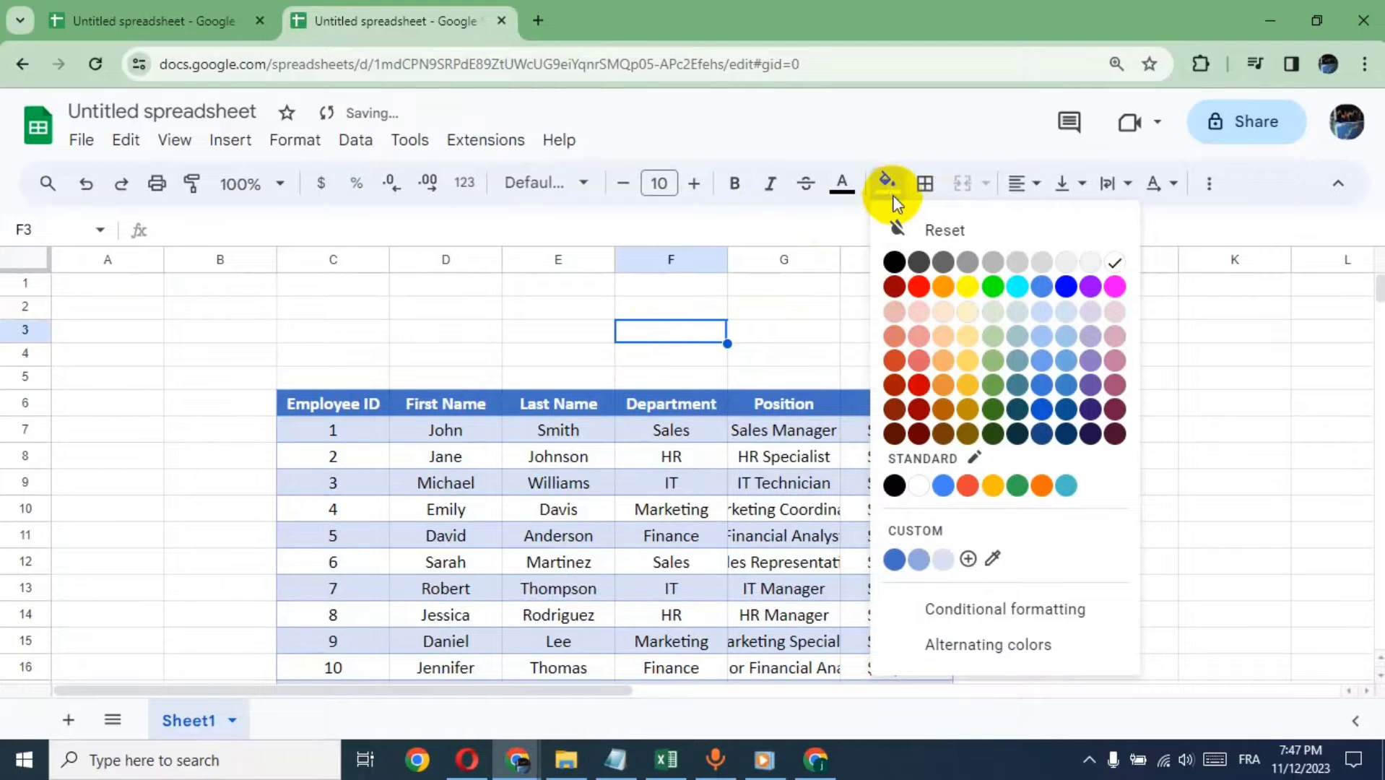
left_click(992, 289)
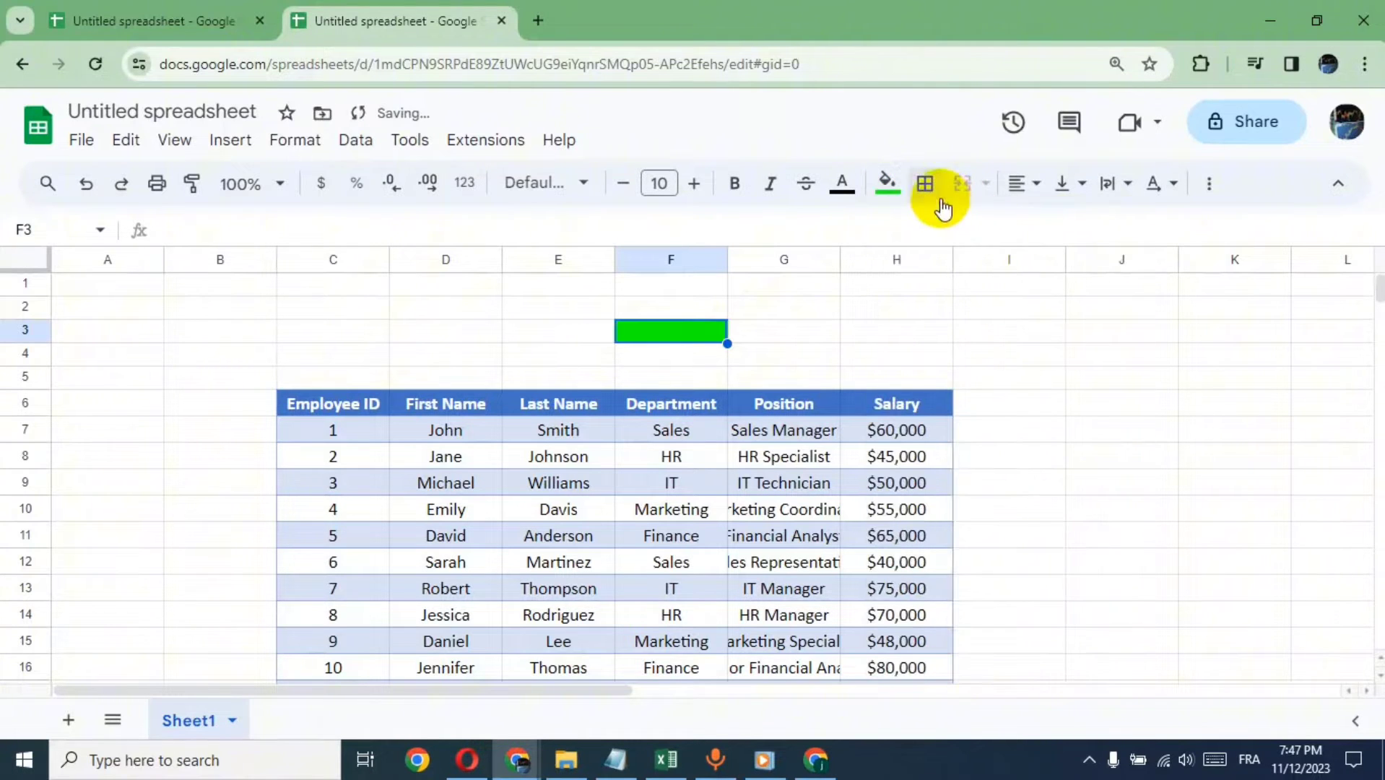
left_click(925, 185)
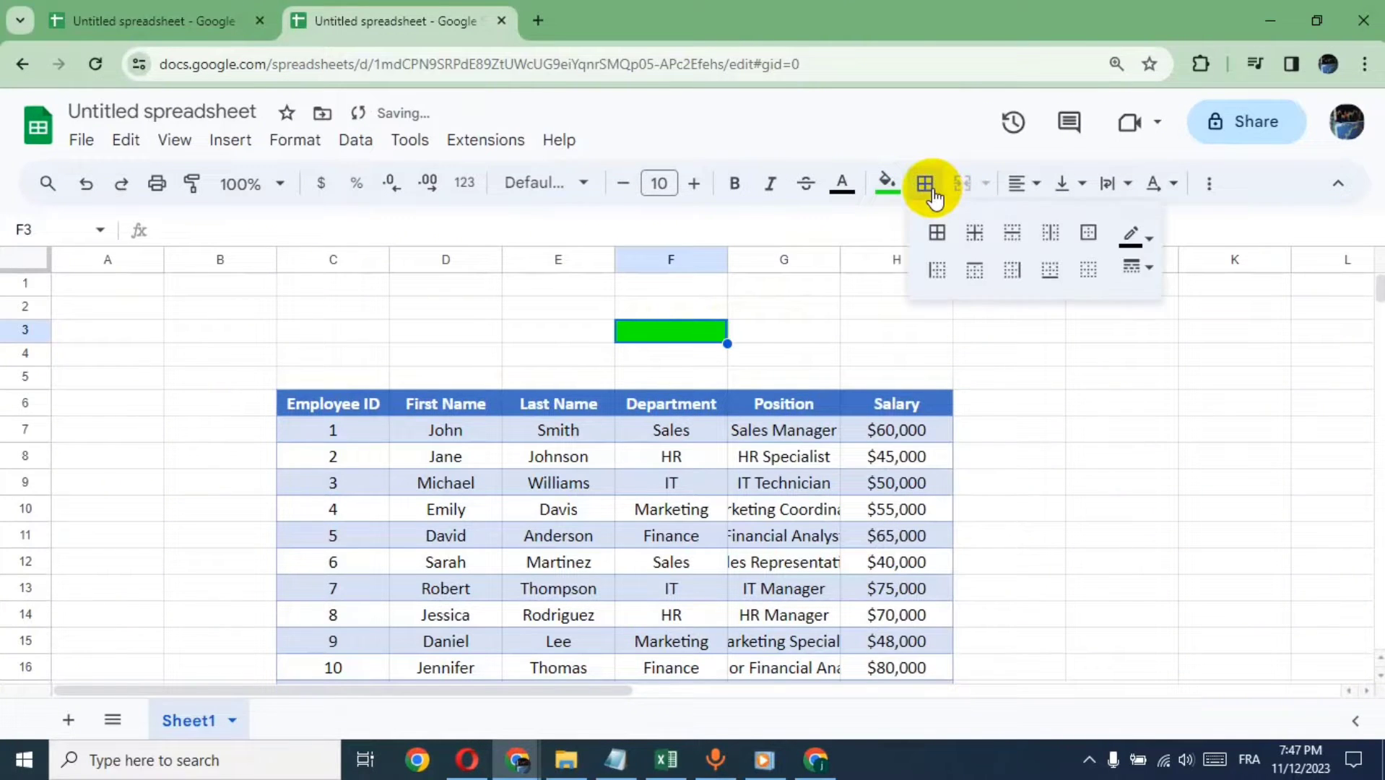
left_click(1091, 246)
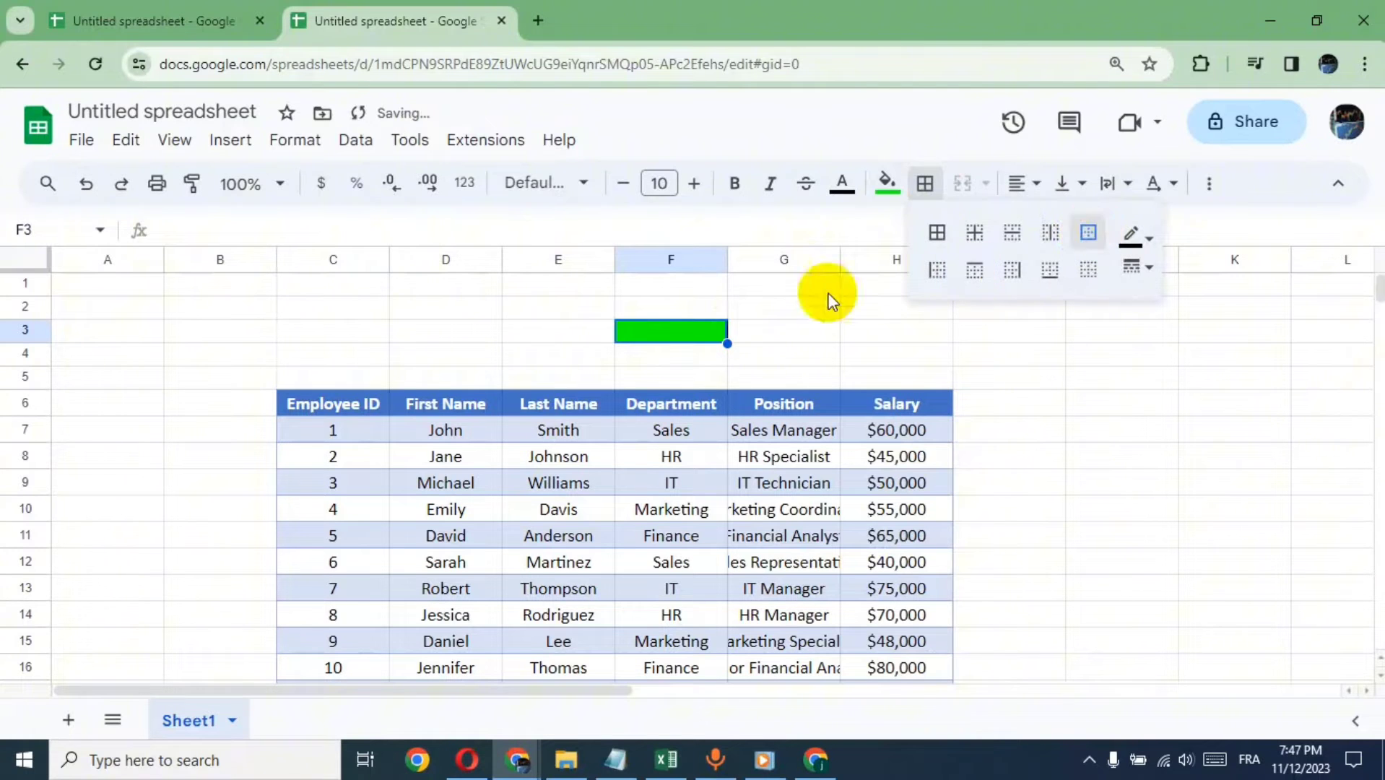
Fill cell E3 with a light grey-blue colour and give it an outer border.
left_click(563, 332)
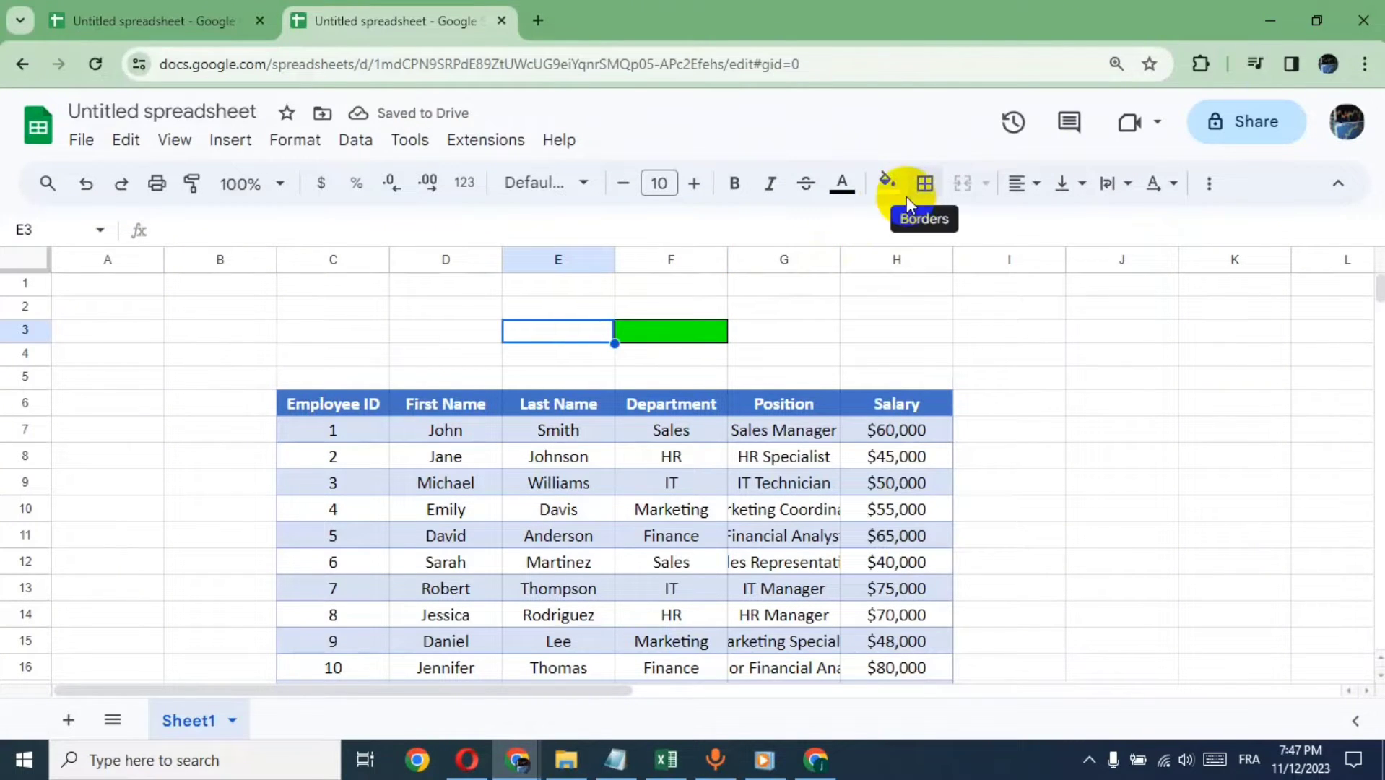
left_click(886, 182)
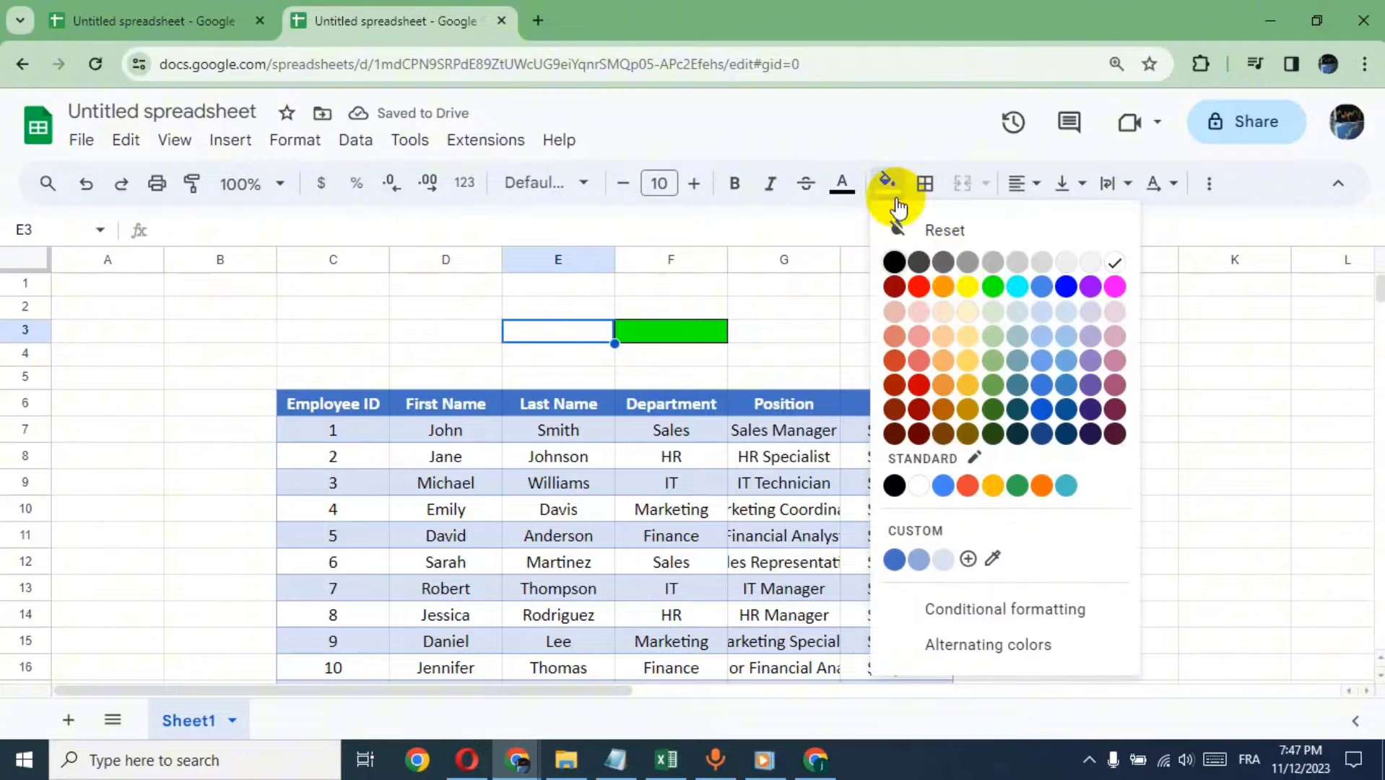
left_click(1010, 332)
left_click(932, 194)
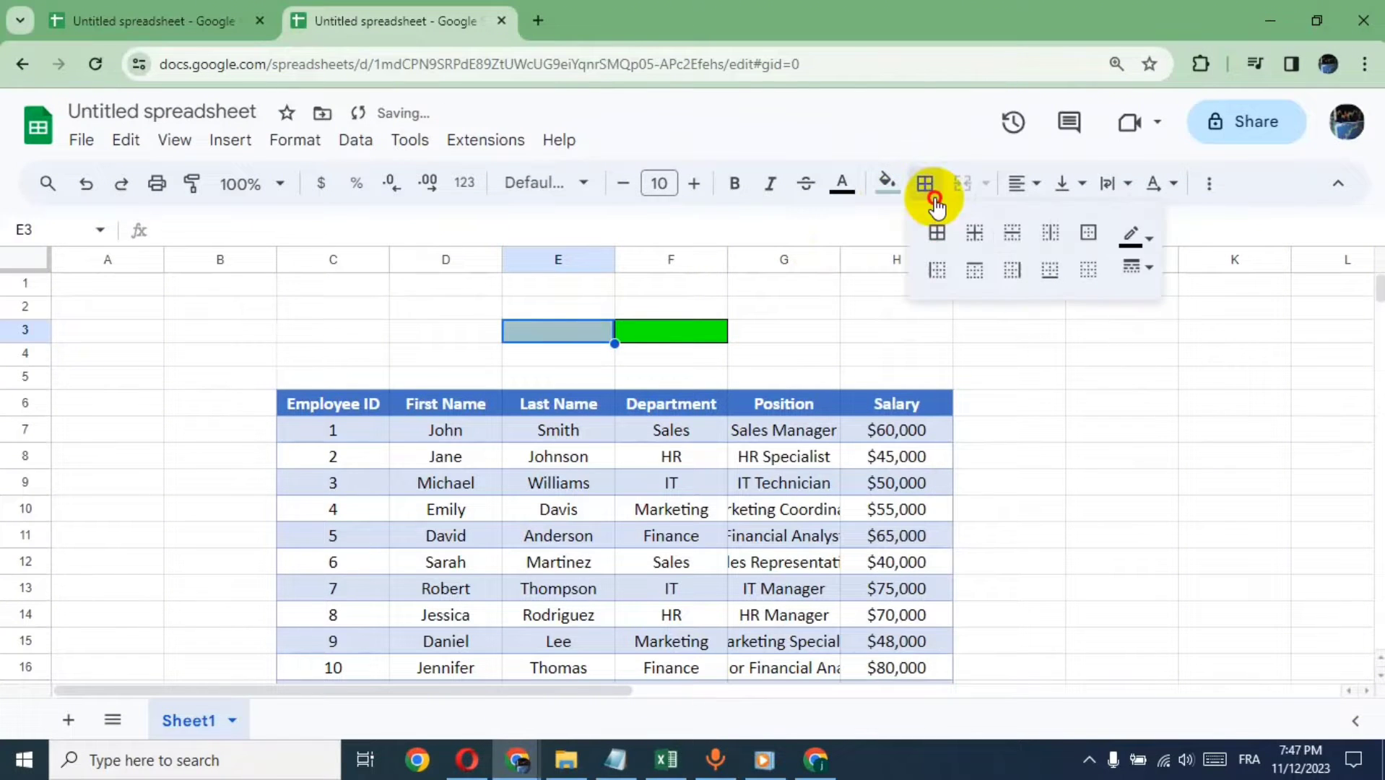
left_click(1088, 234)
Enter the label "Search" in cell E3.
left_click(553, 342)
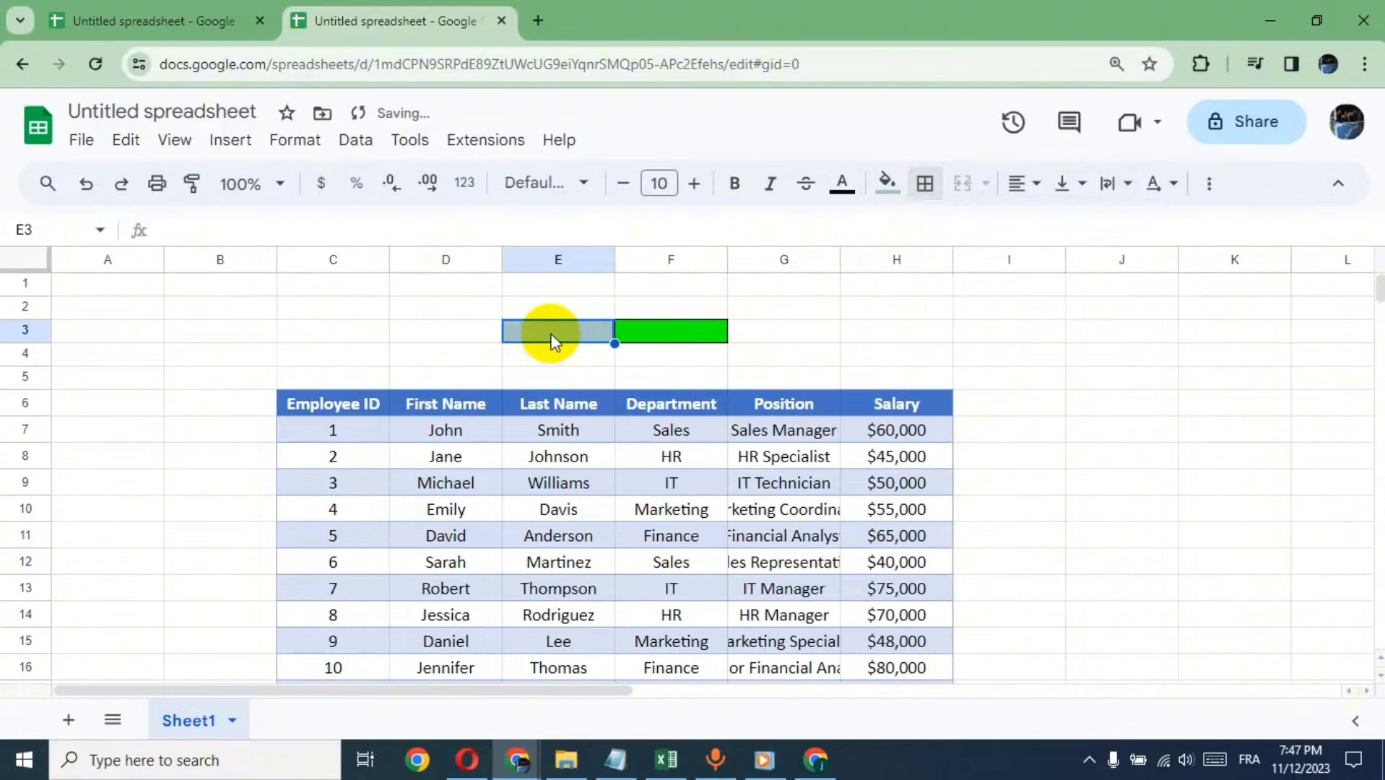
double_click(553, 334)
type("Search")
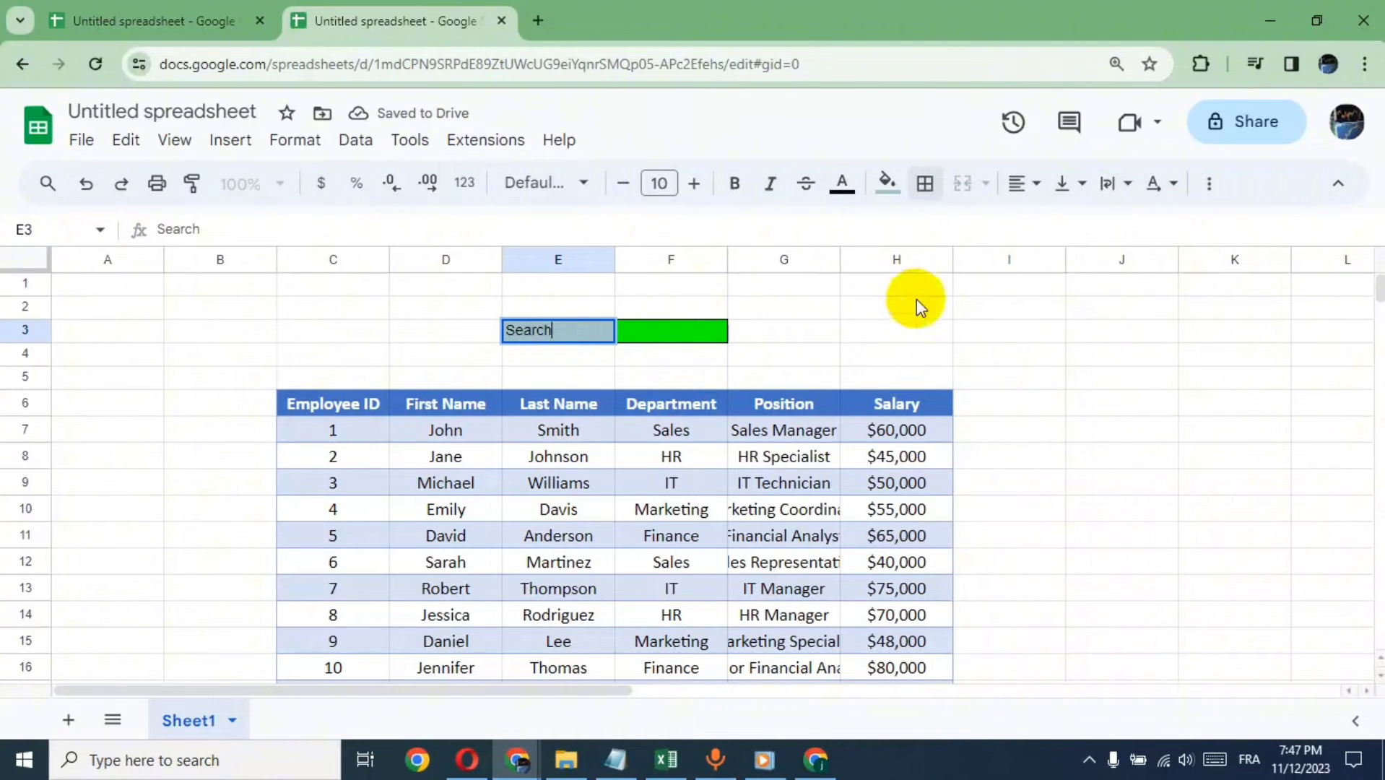
left_click(949, 330)
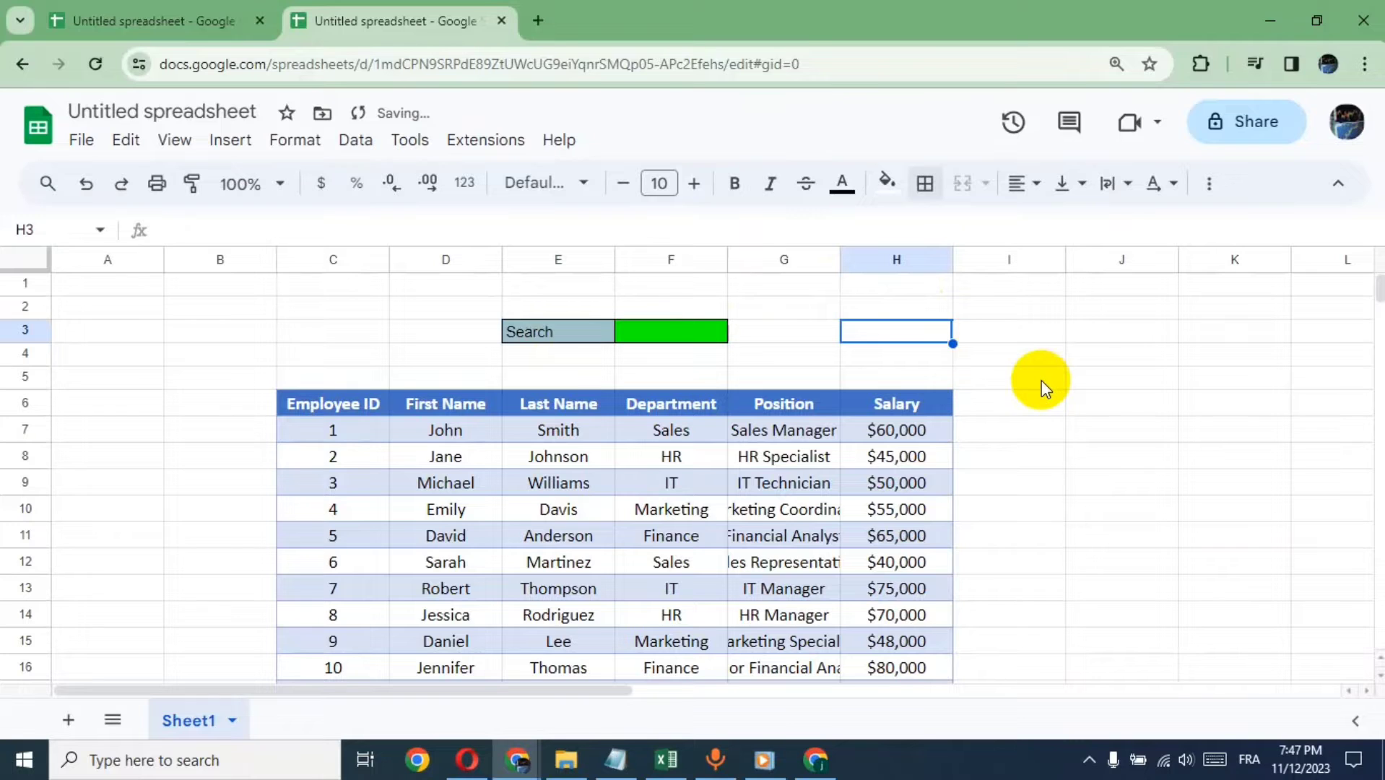
Widen column F so the green search cell and the Department column have more room.
left_click(789, 307)
left_click_drag(727, 260, 768, 261)
left_click(1088, 359)
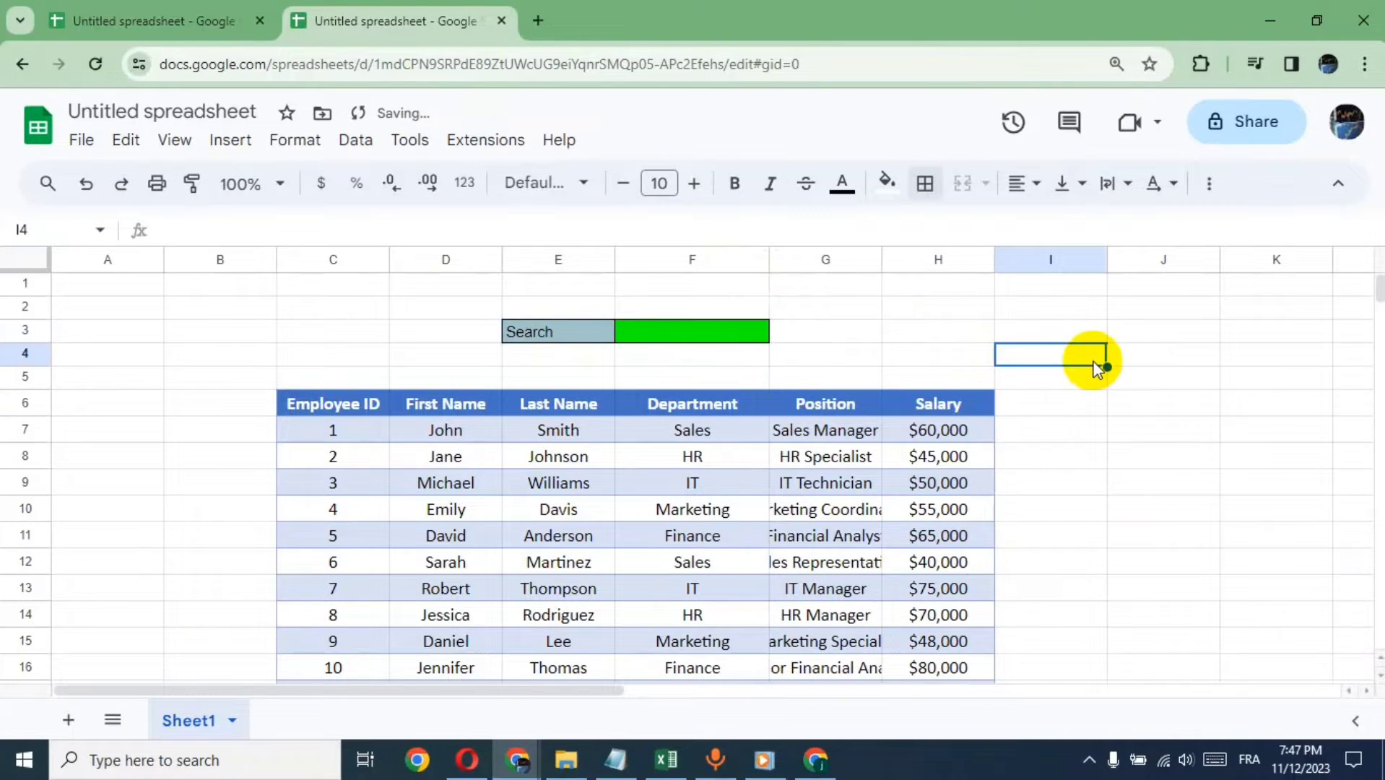
Create a conditional formatting rule for the table data in C7:H19 with the condition "Custom formula is".
left_click(320, 432)
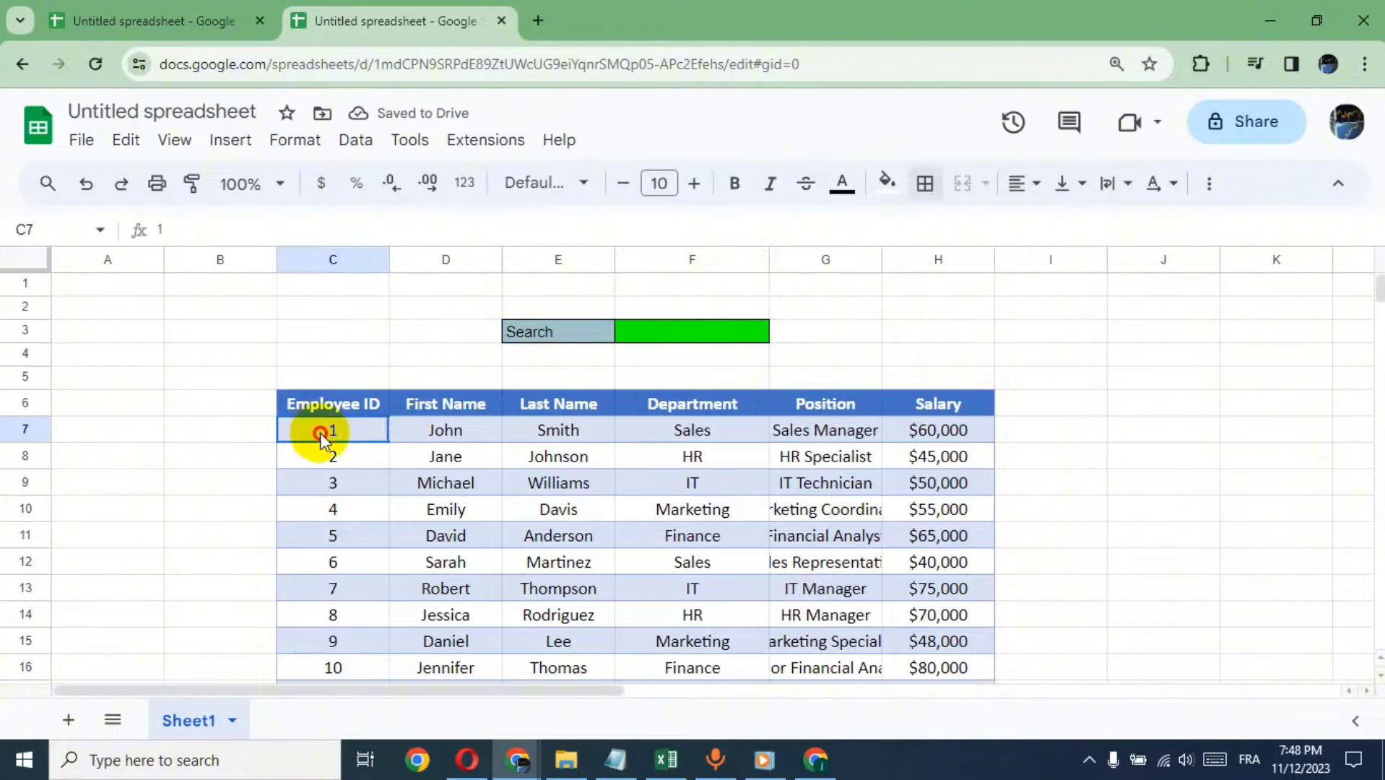
left_click_drag(320, 433, 949, 576)
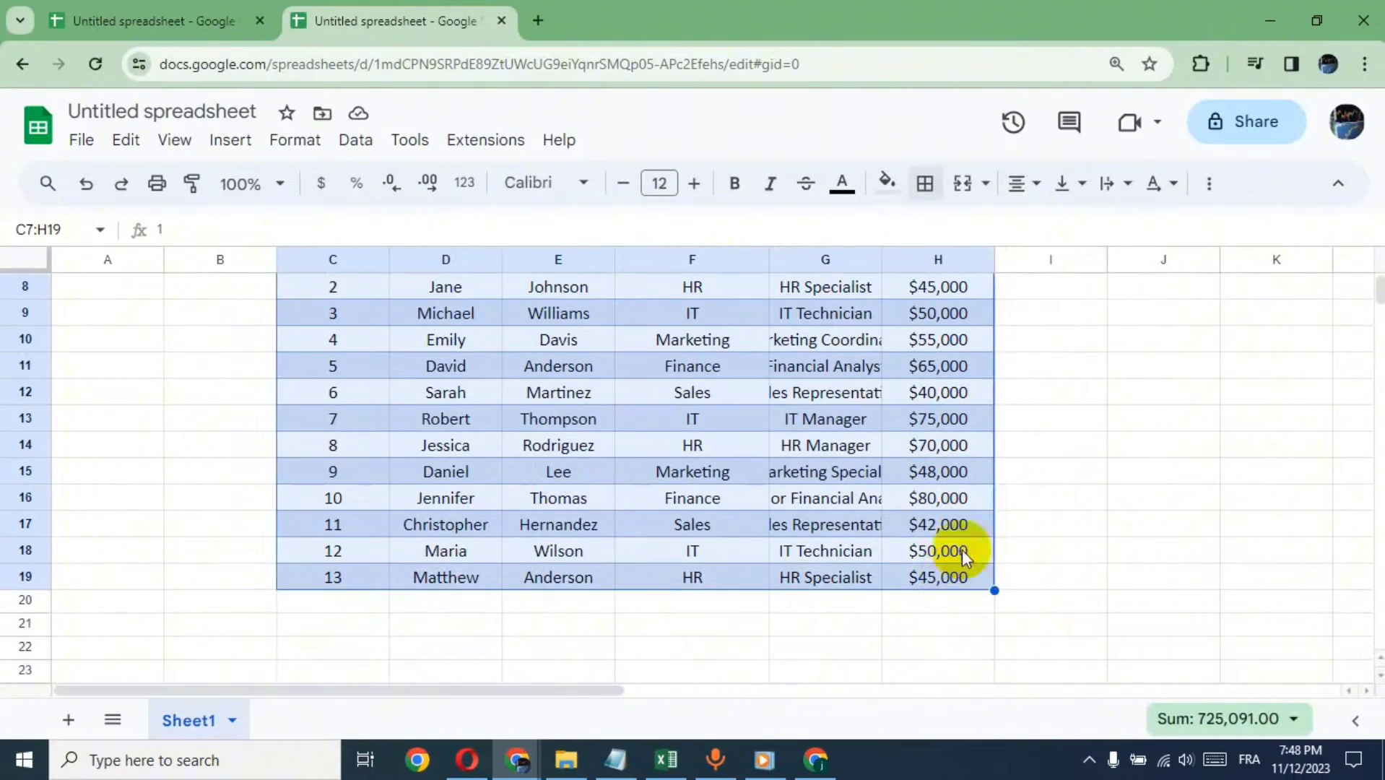
scroll(1075, 487, "up", 1)
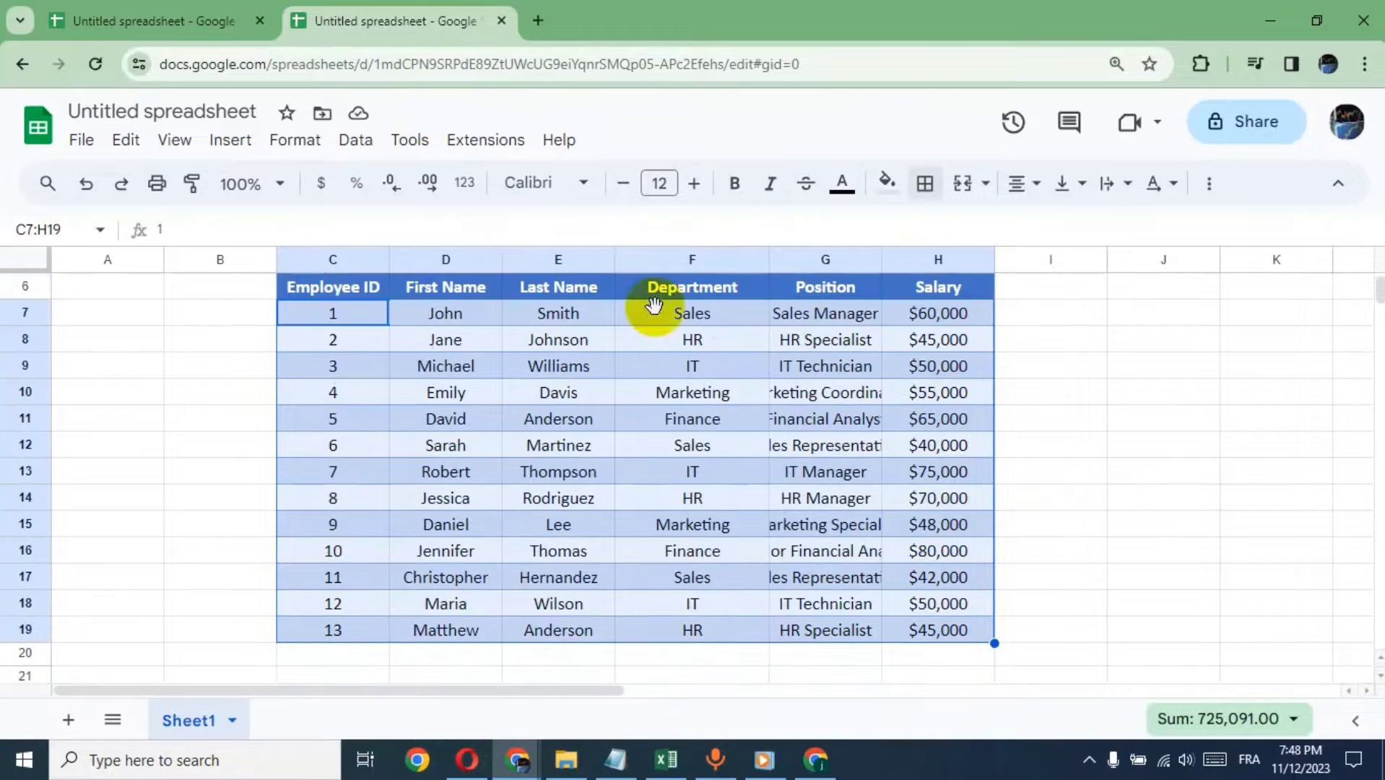
left_click(289, 150)
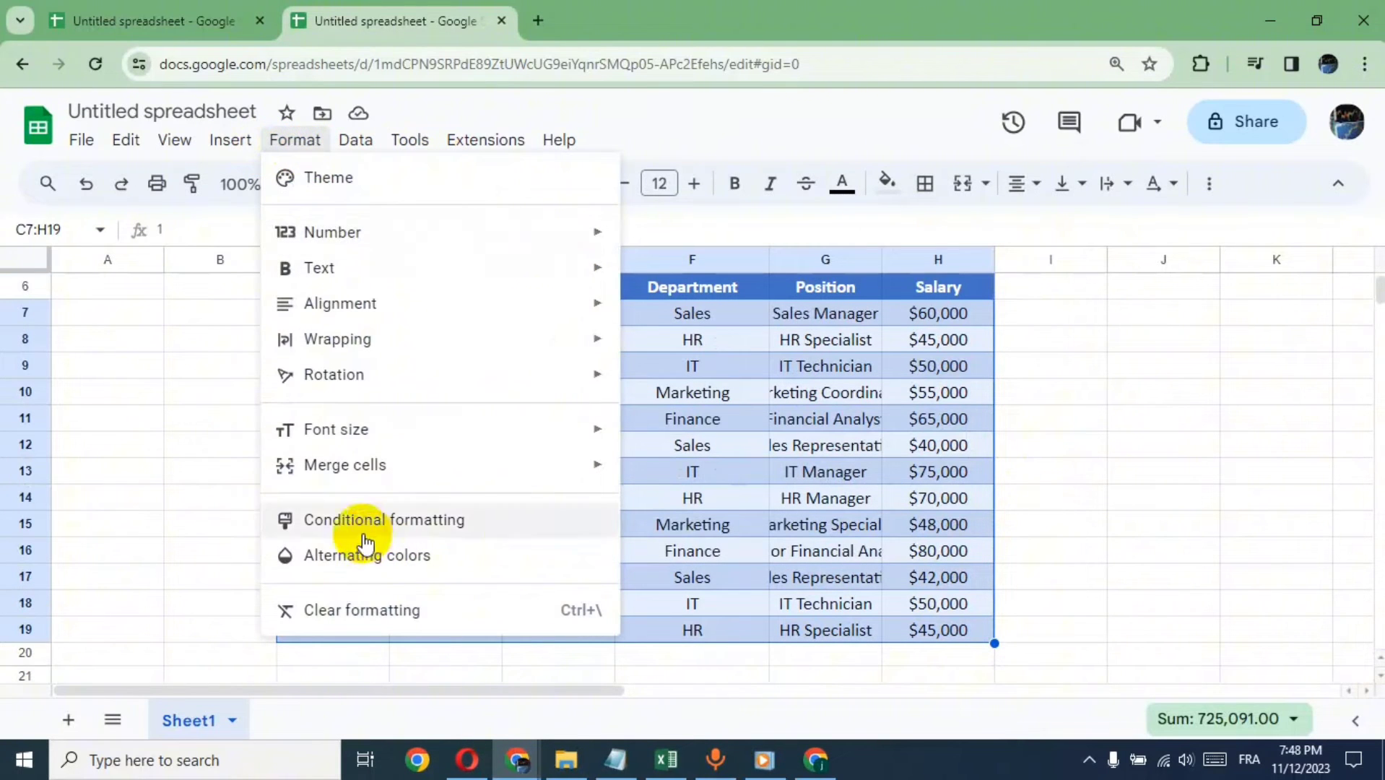
left_click(457, 524)
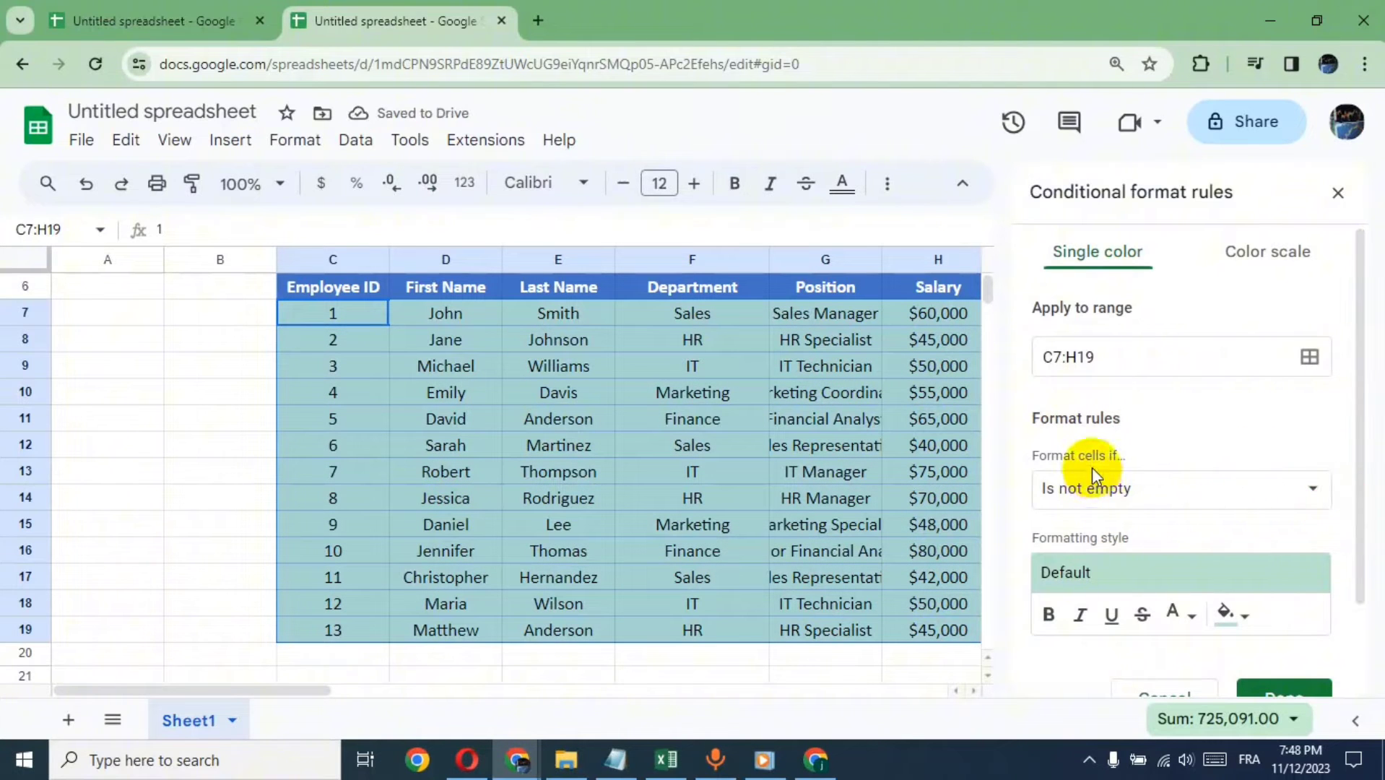
left_click(1310, 491)
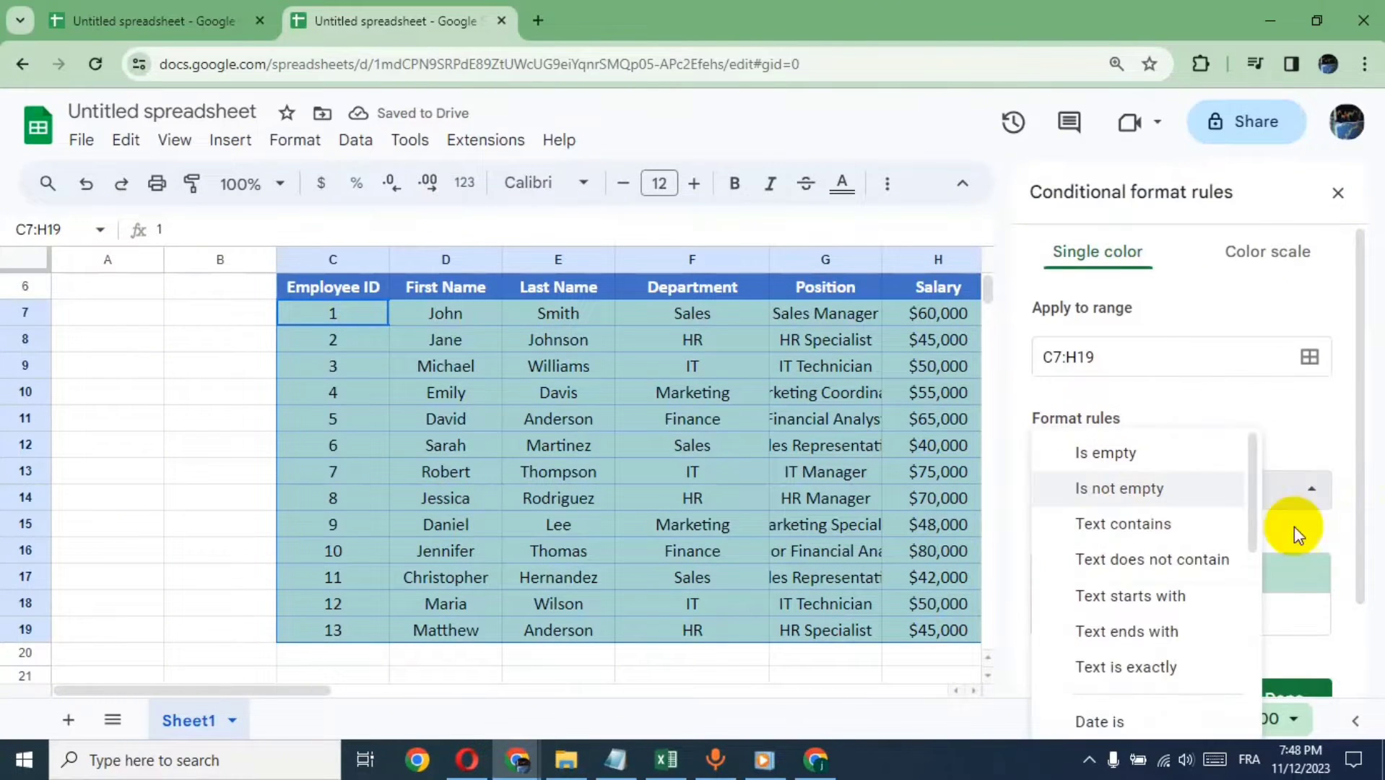
scroll(1230, 606, "down", 5)
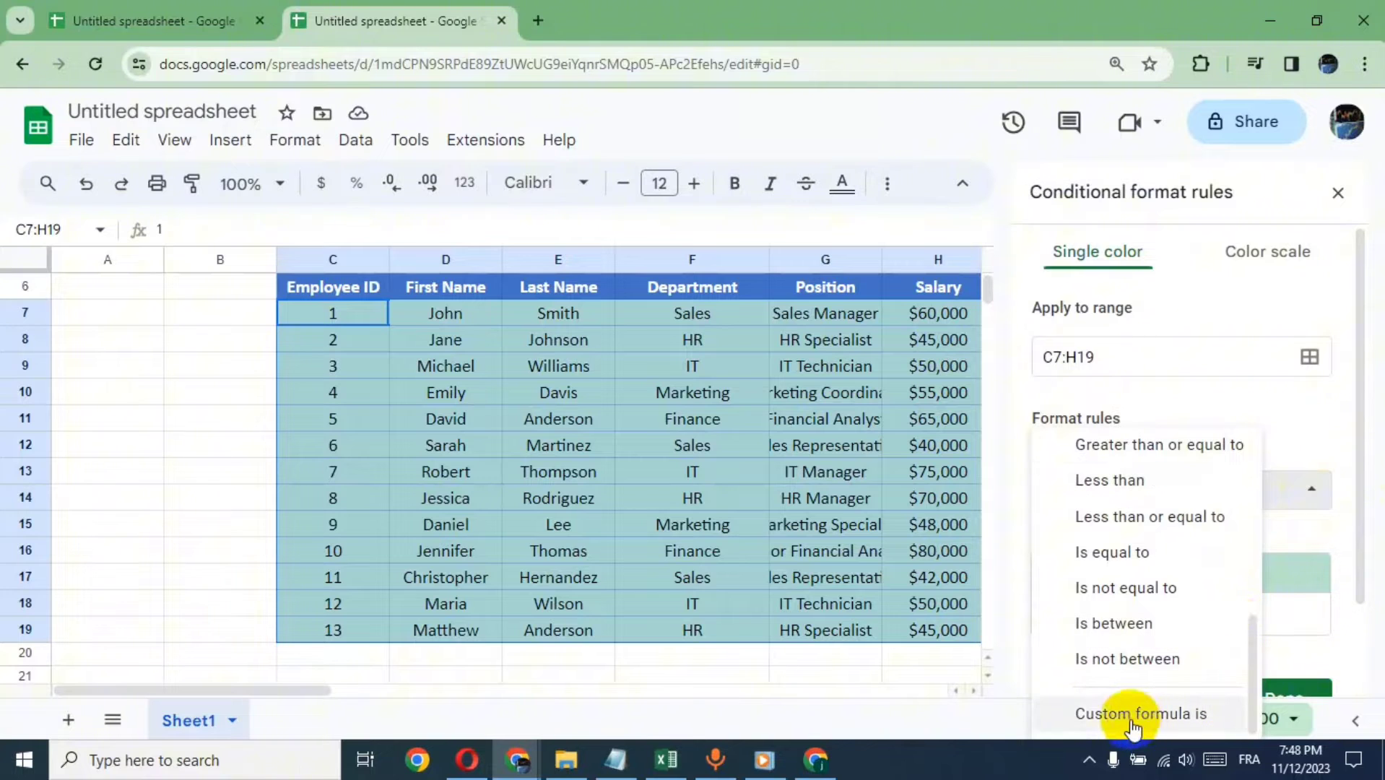
left_click(1152, 715)
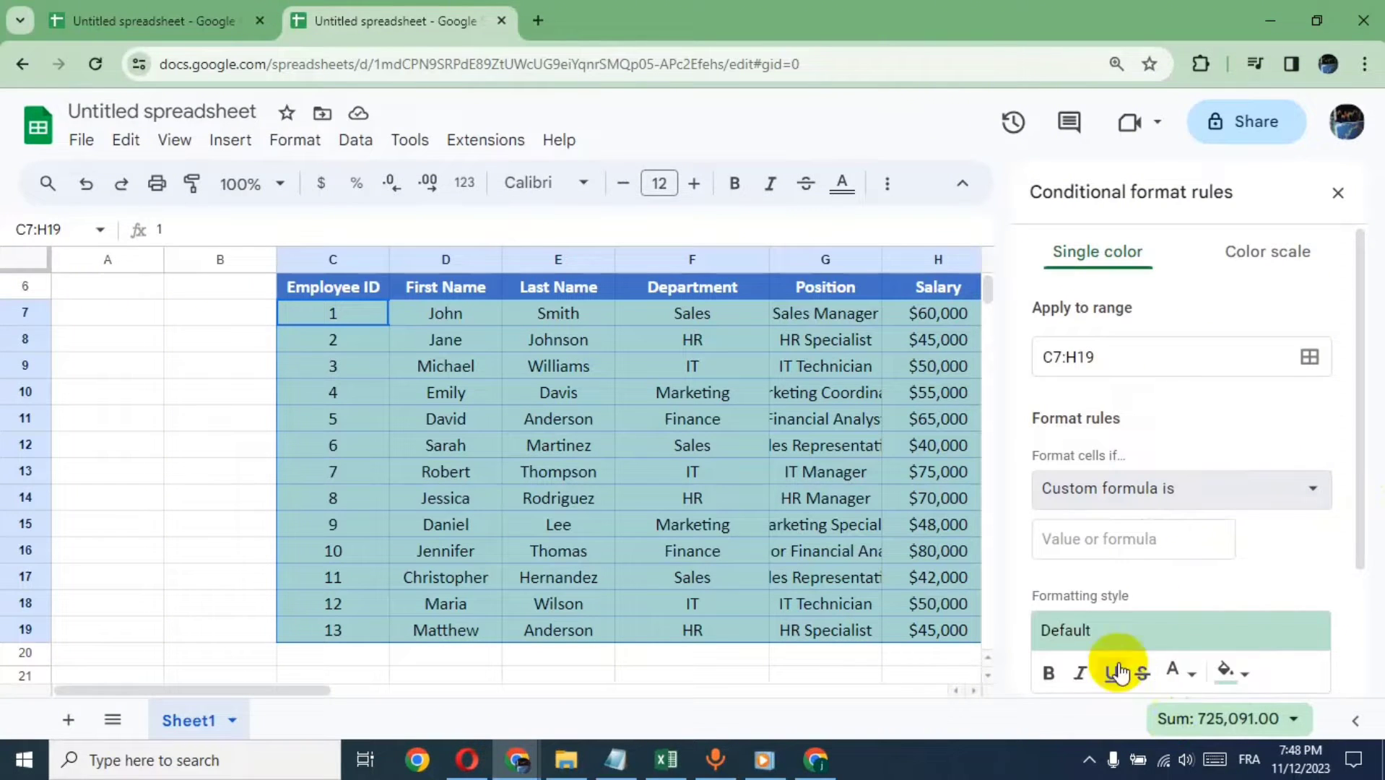
Begin the rule's custom formula with =ISNUMBER(SEARCH(.
left_click(1123, 542)
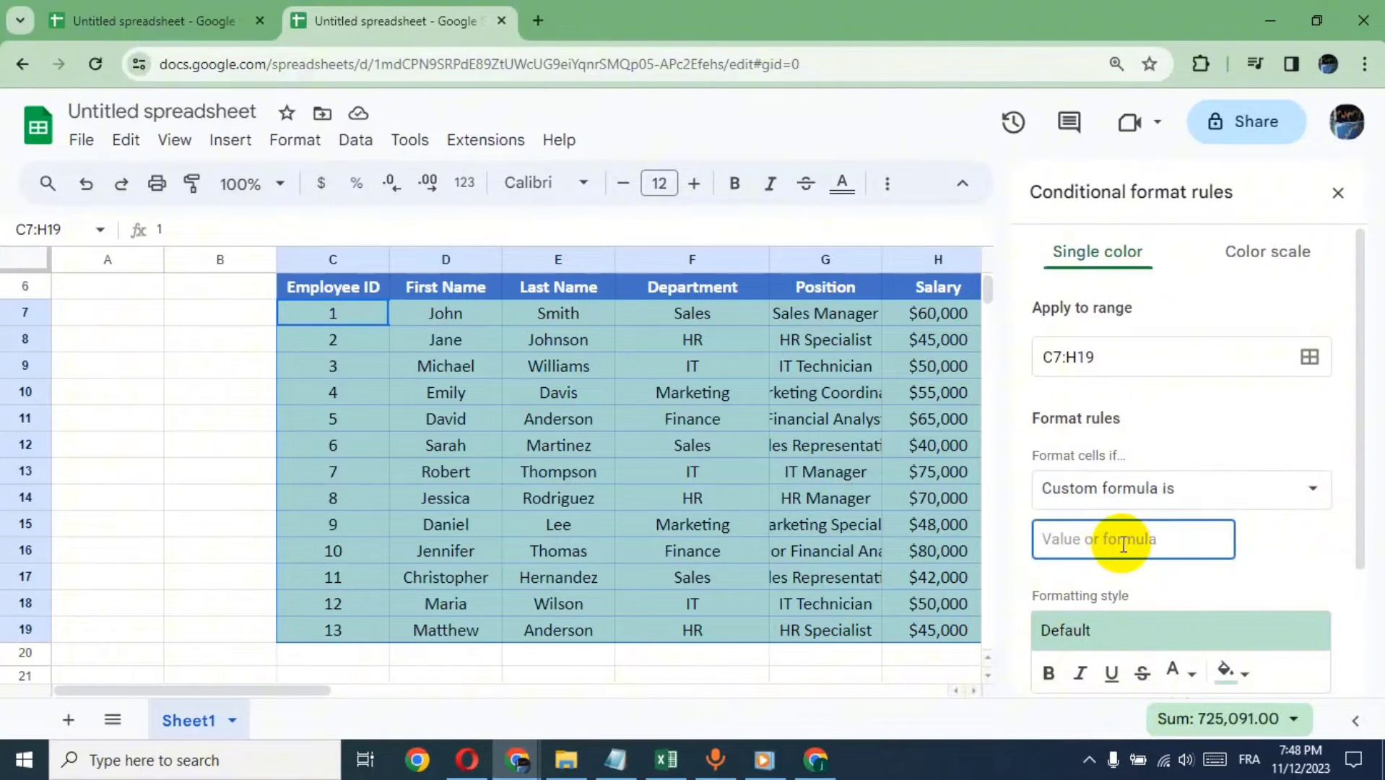
type("=I")
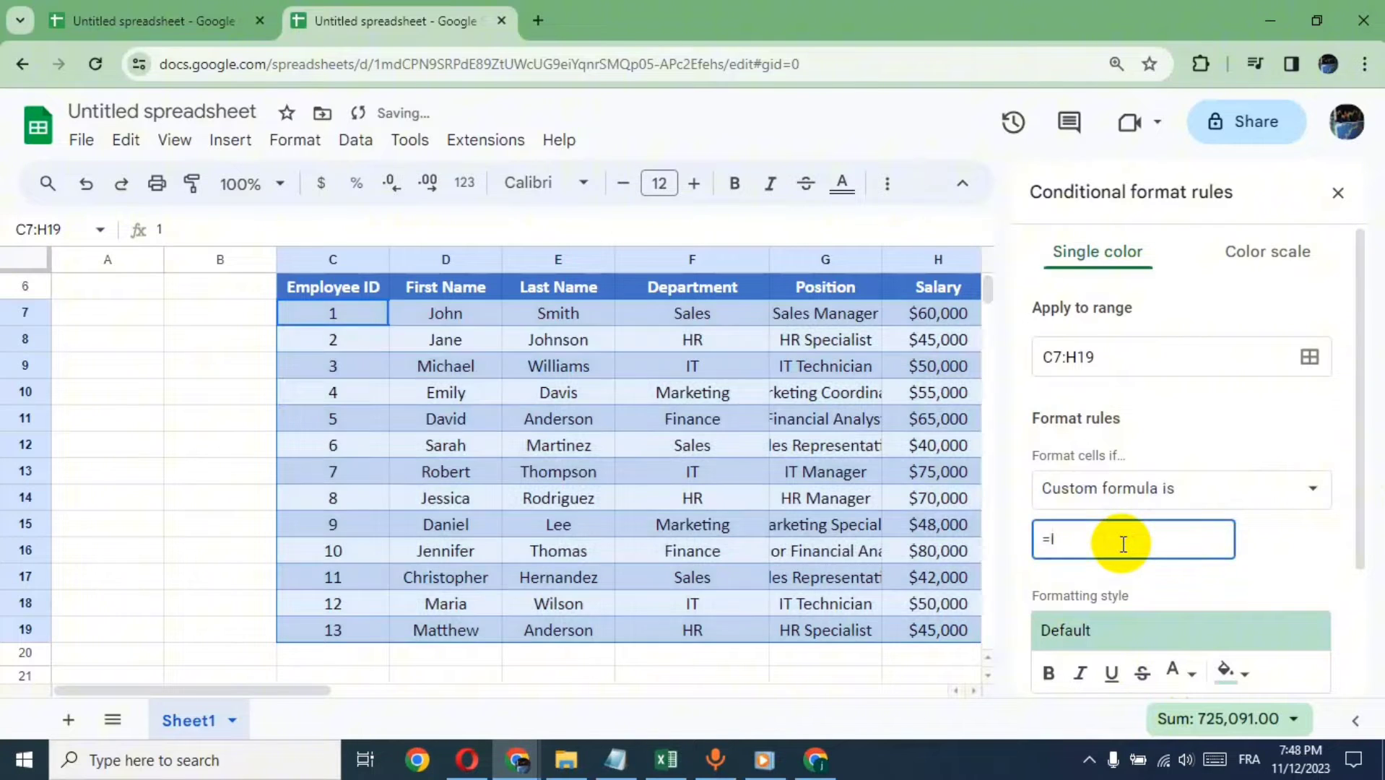
type("SNUMBER(")
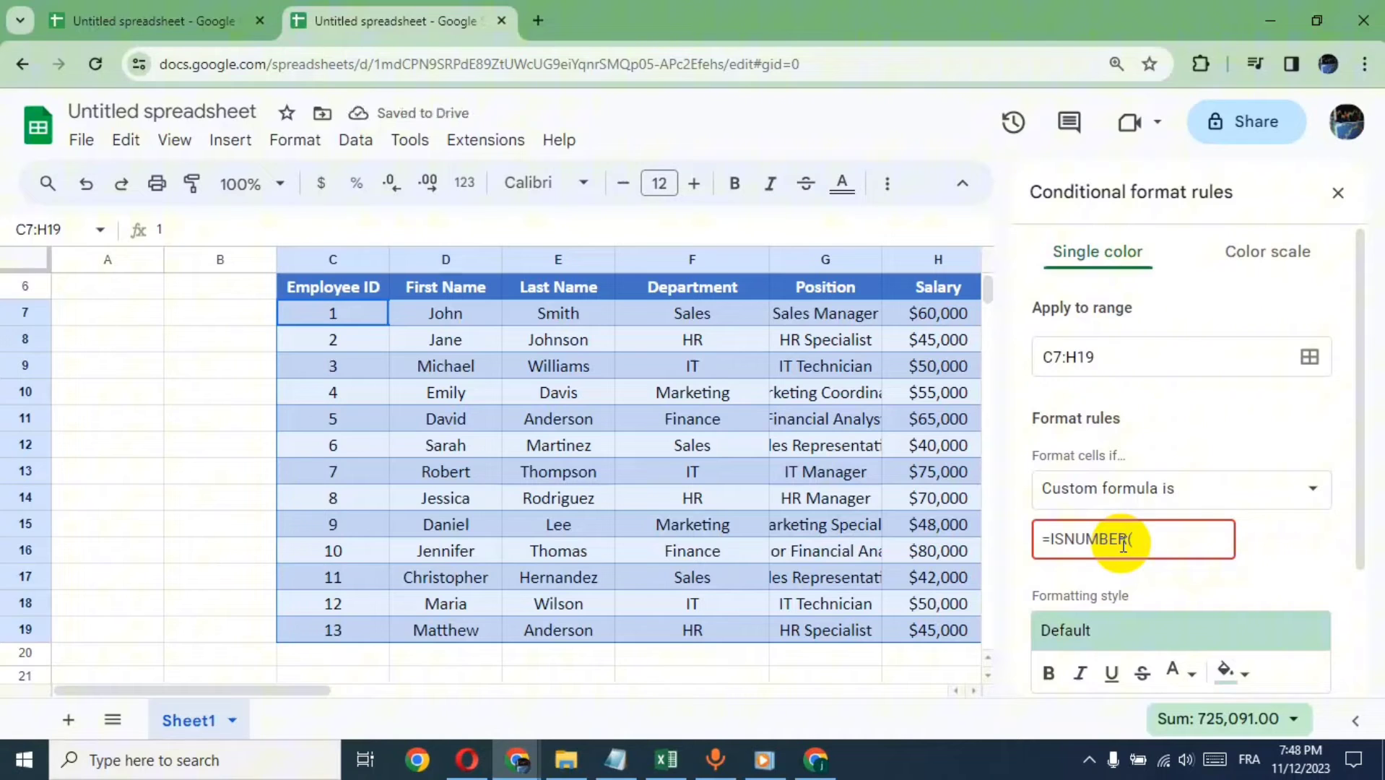
type("SEARCH(")
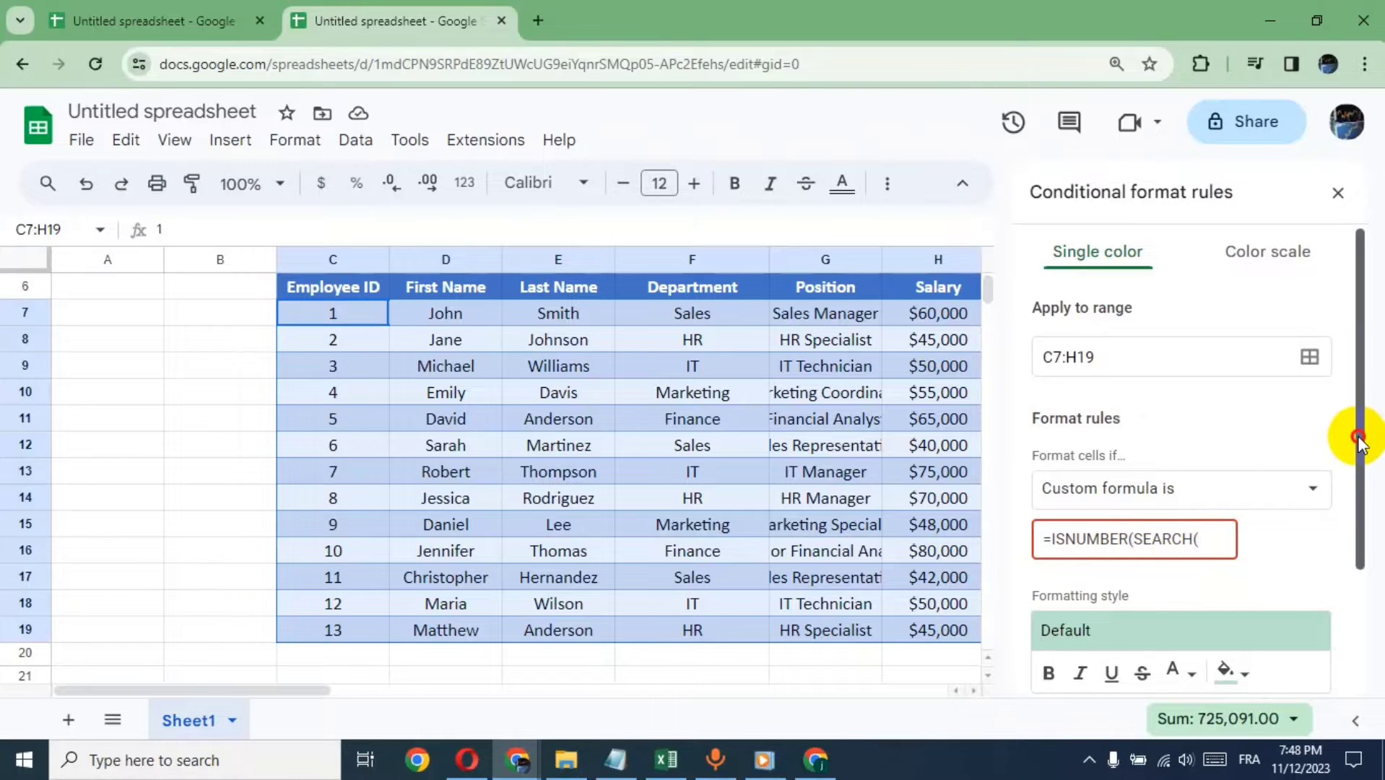
Add the green search cell to the rule's custom formula as the absolute reference $F$3, the first argument of SEARCH.
scroll(825, 460, "up", 1)
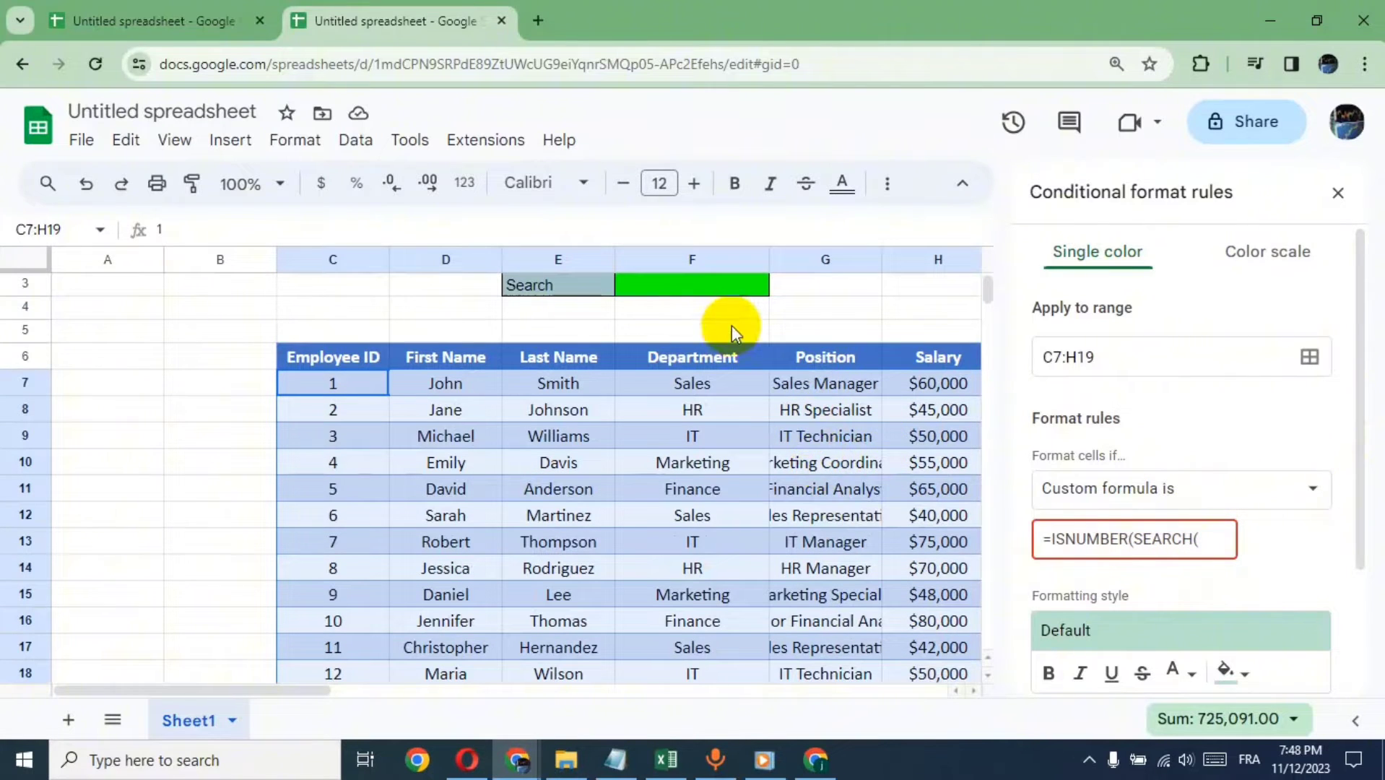
scroll(723, 310, "up", 1)
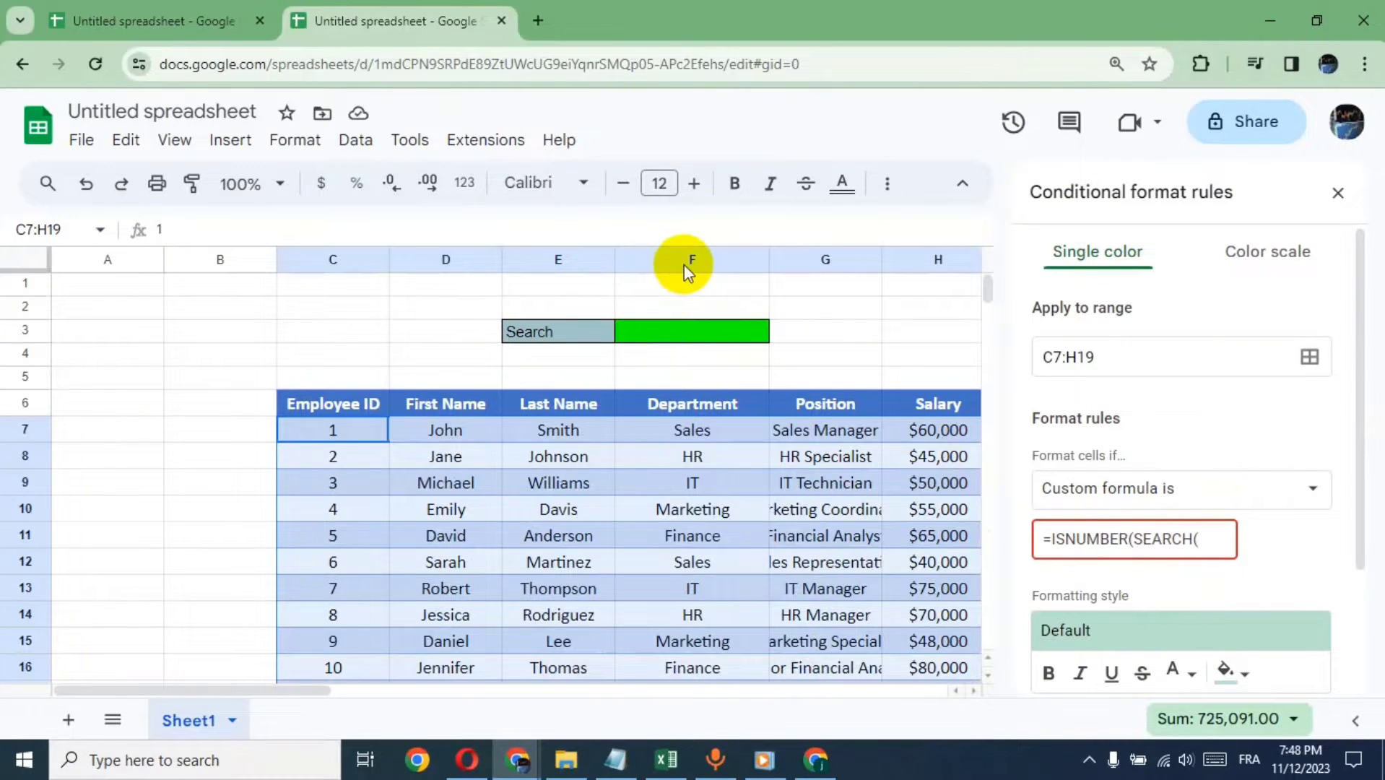
left_click(1207, 540)
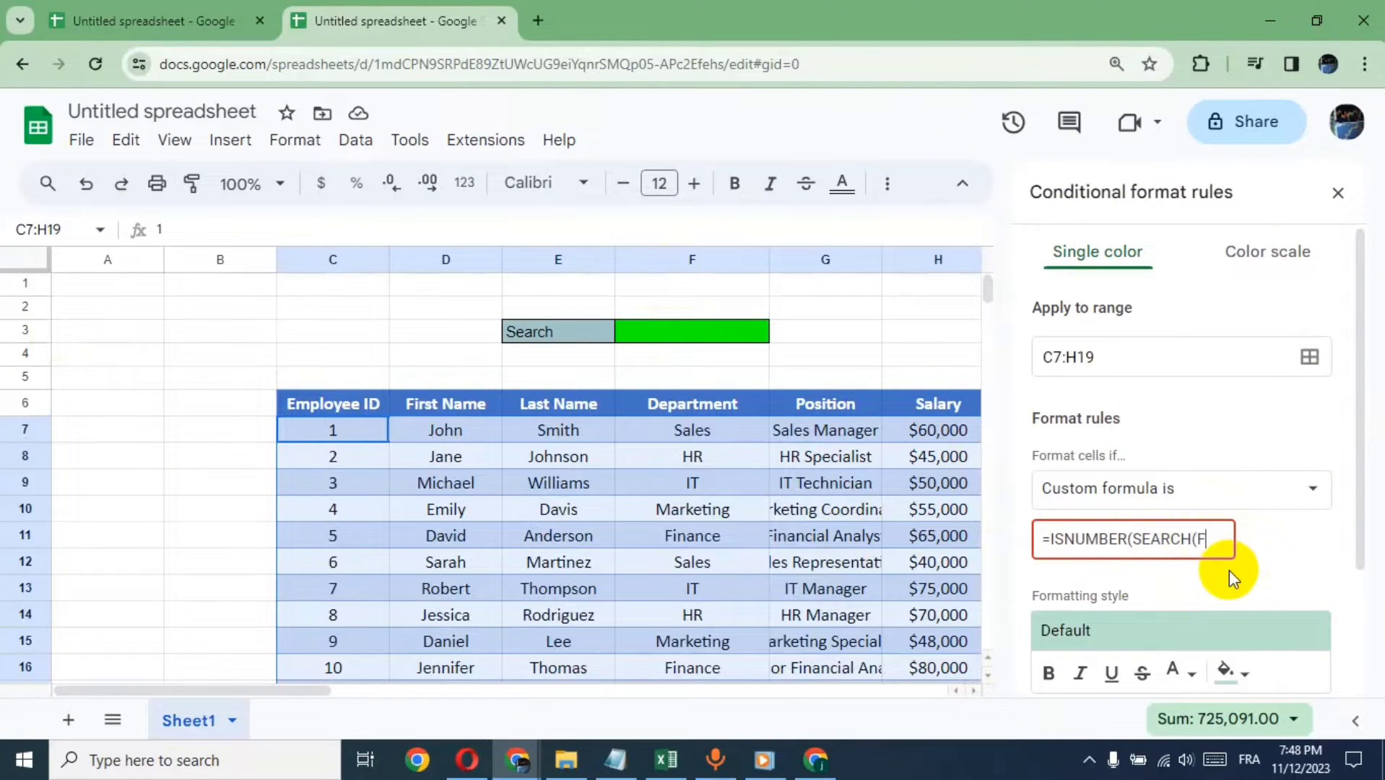
scroll(1229, 571, "down", 2)
type("F")
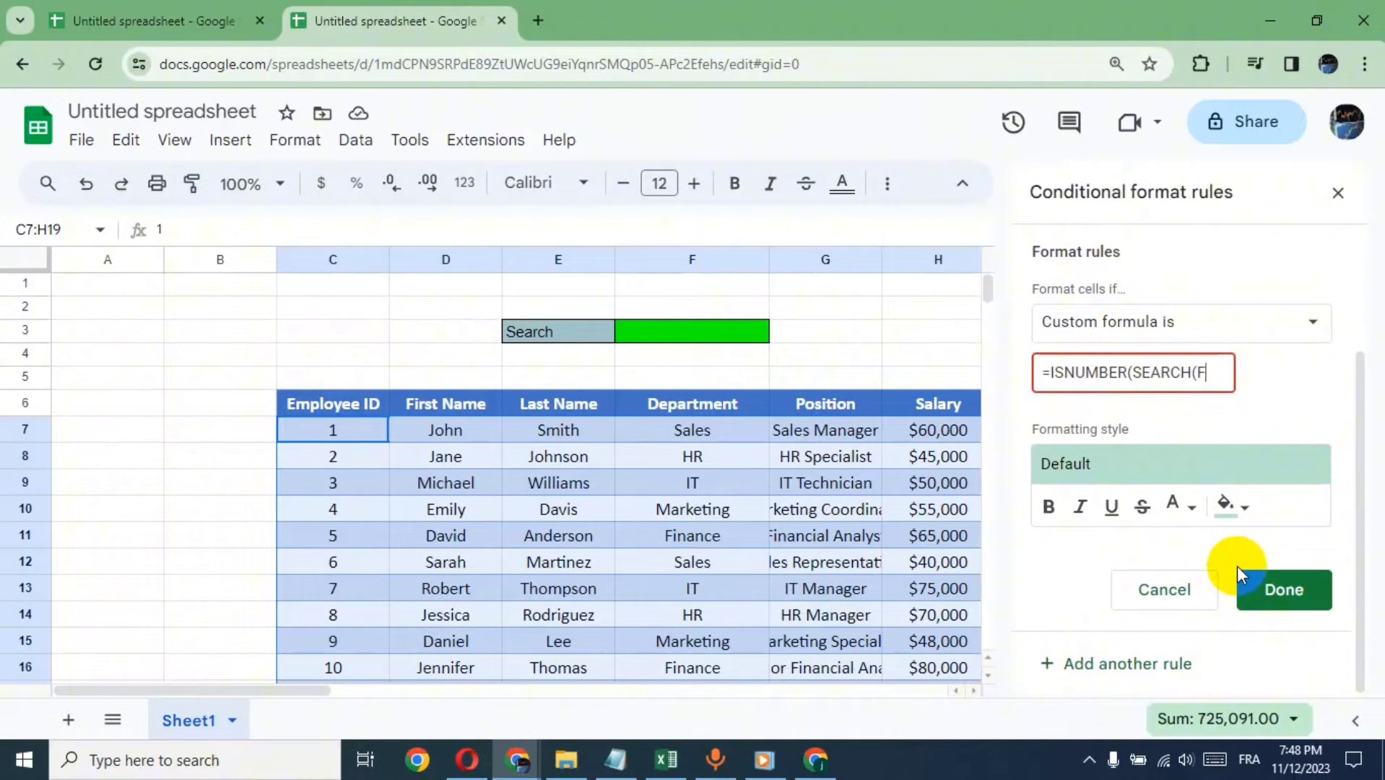
type("3")
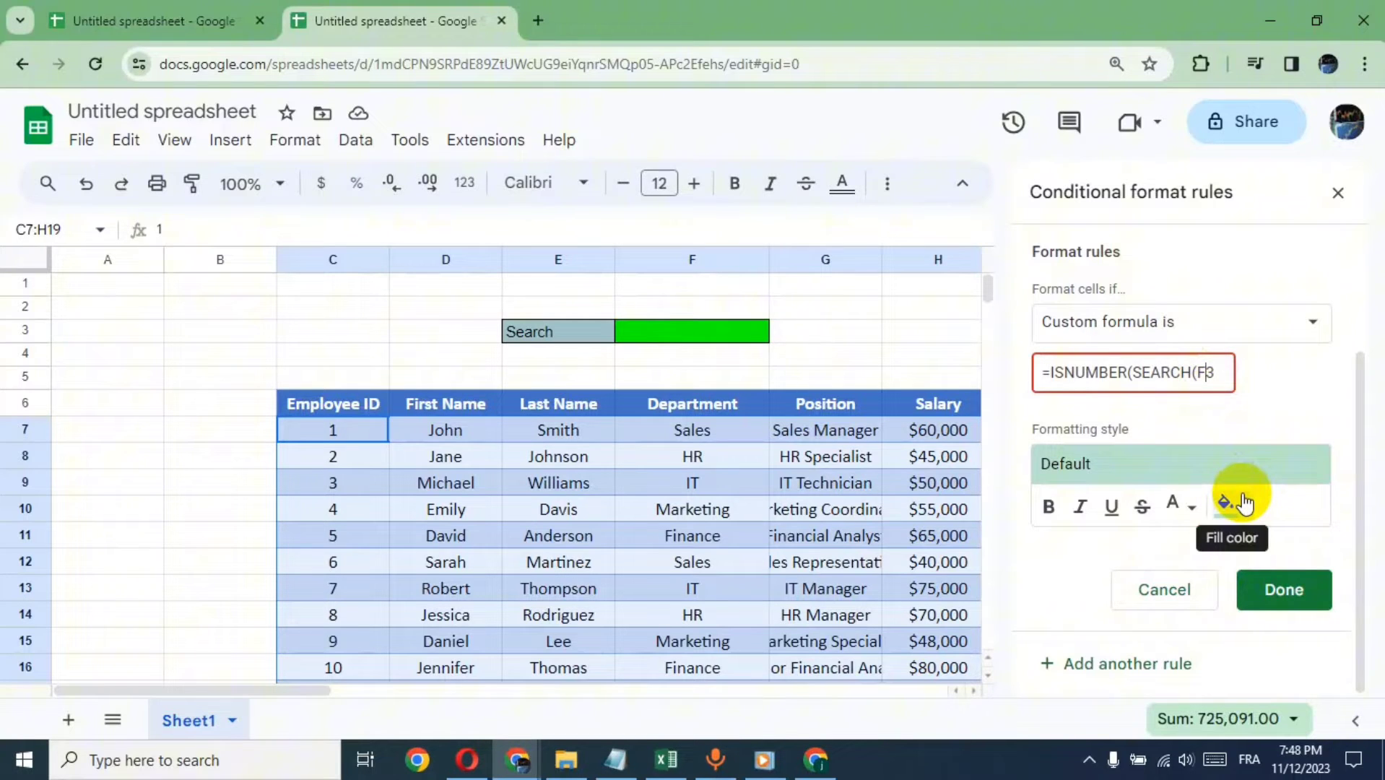
type("$")
key("Left")
key("Left")
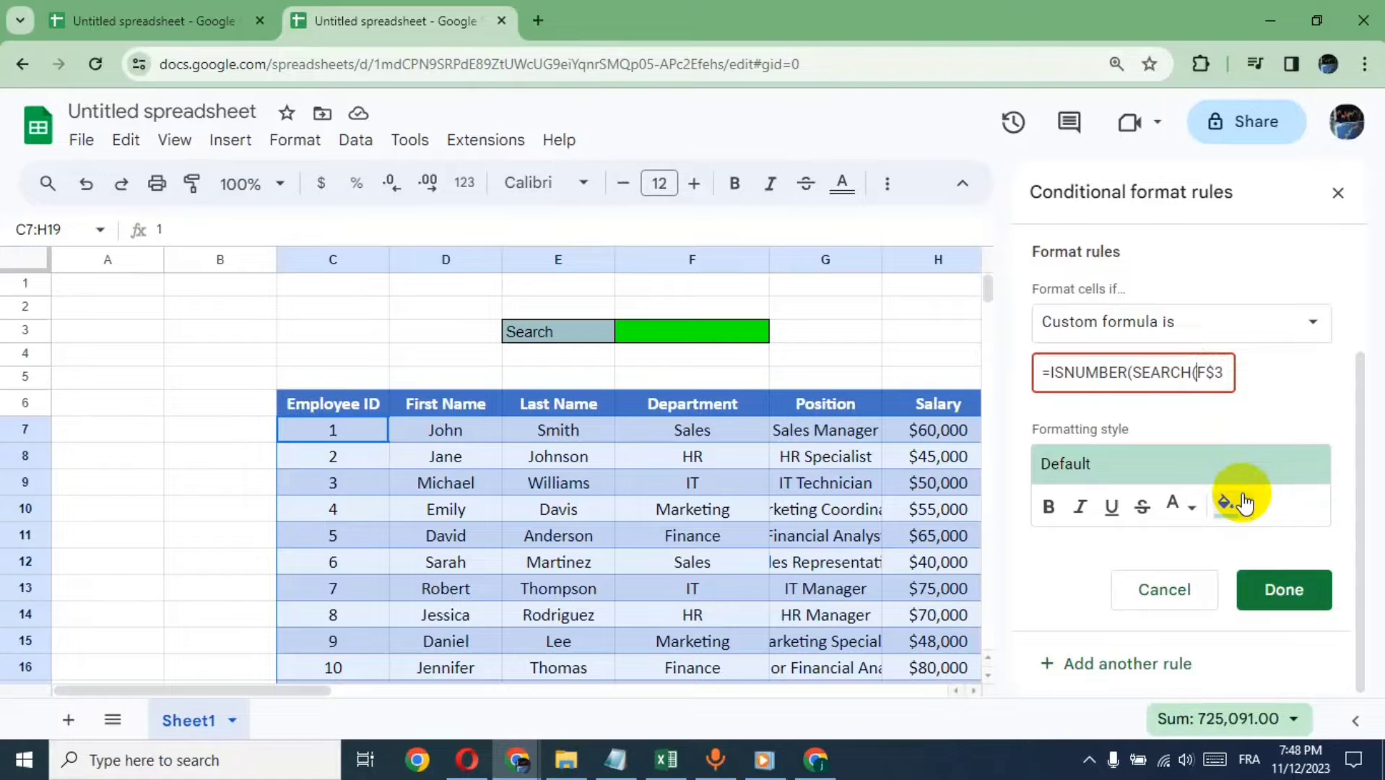
type("$")
key("Right")
key("Right")
key("Right")
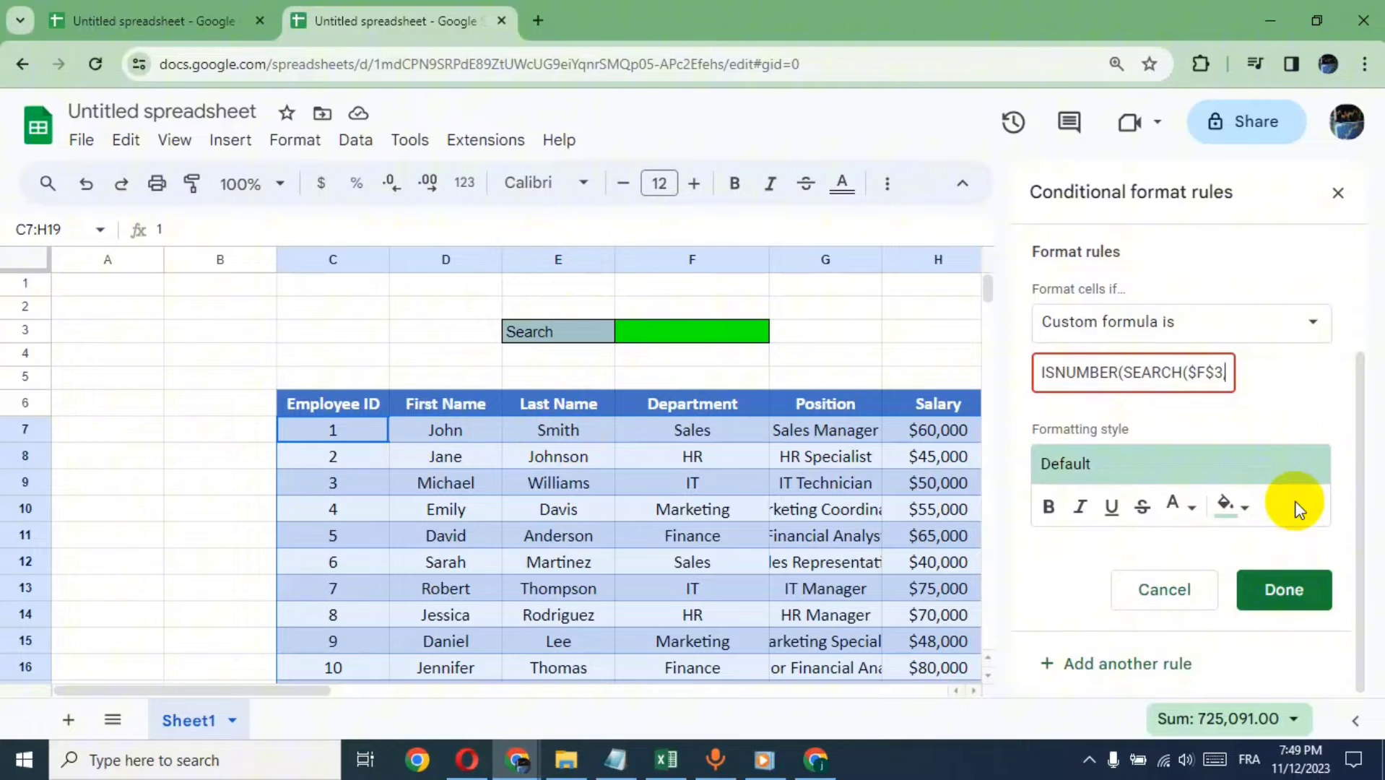
Complete the custom formula with ,$E7)) so SEARCH looks in the Last Name column with the column locked.
type("E")
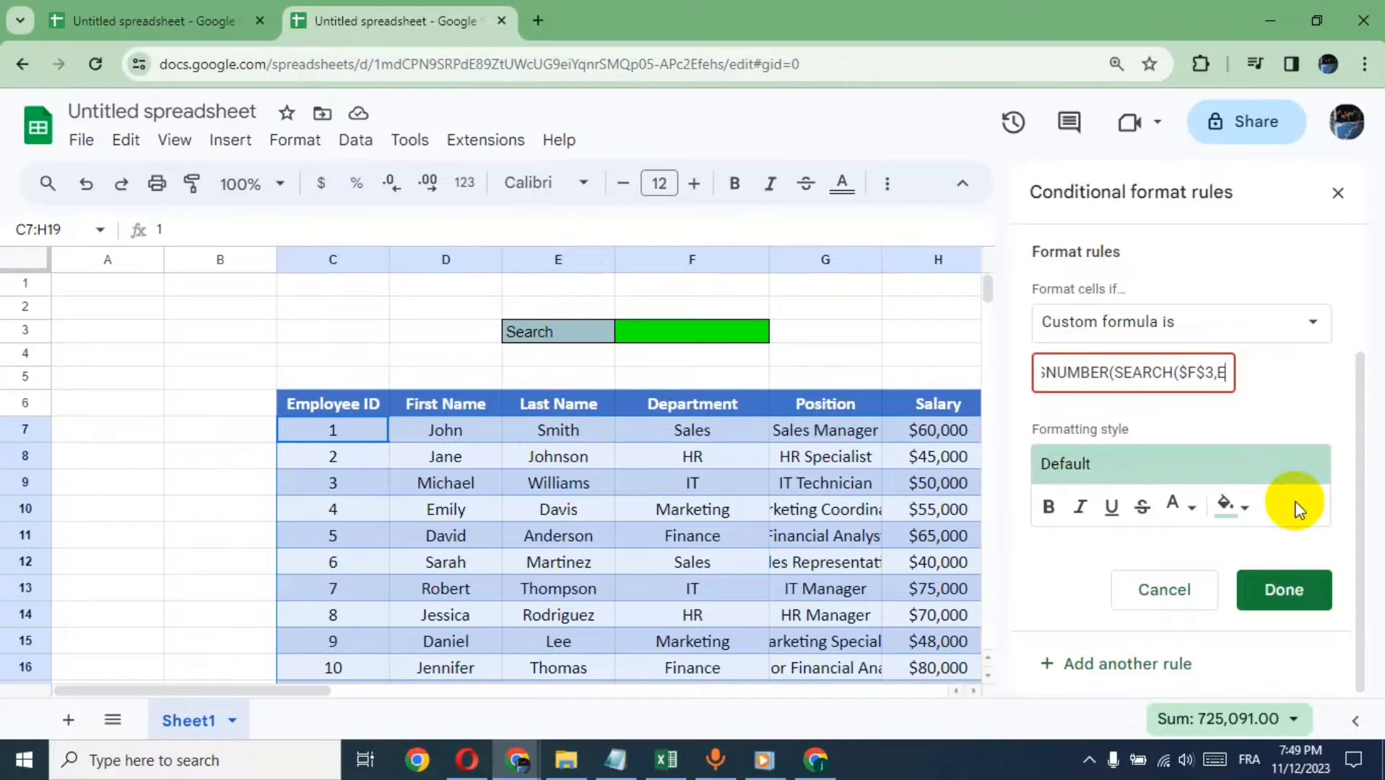
type("7")
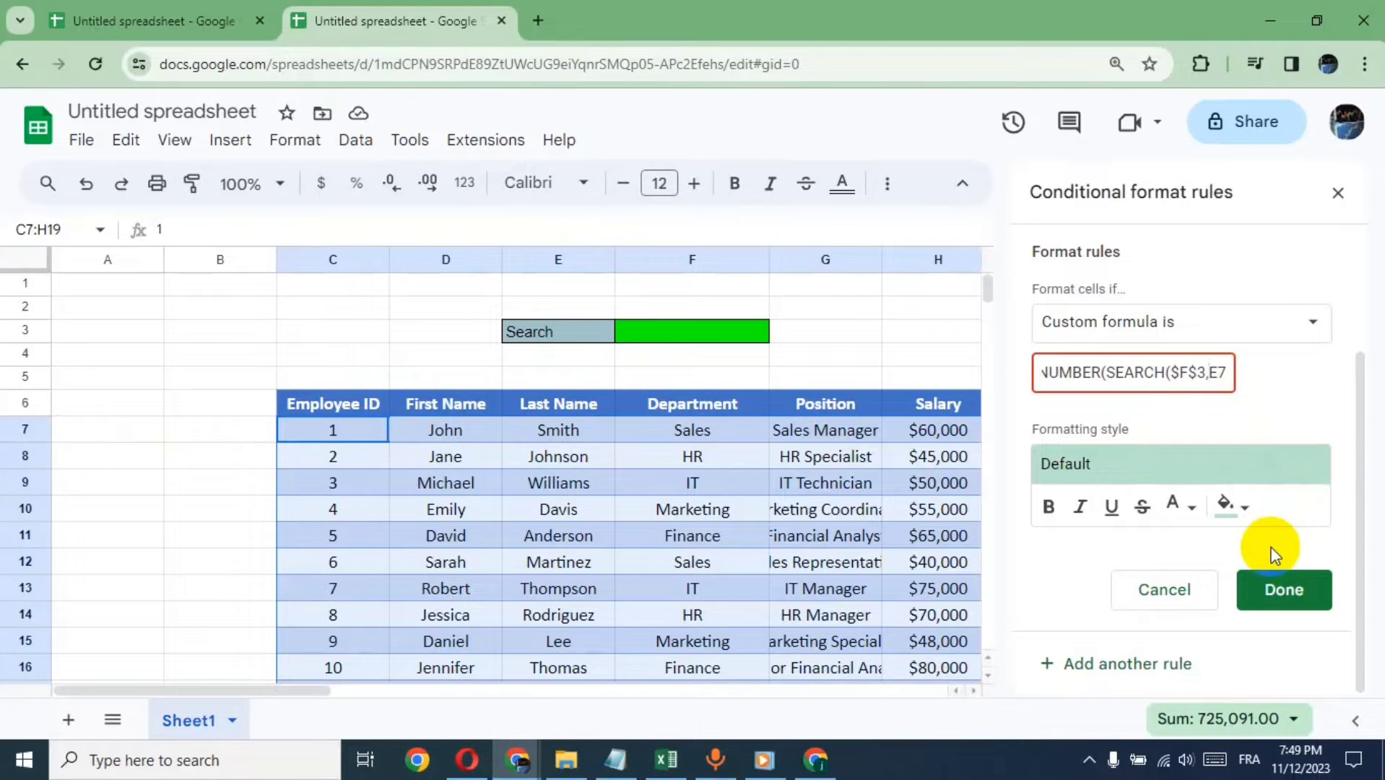
type("$")
key("Right")
key("Right")
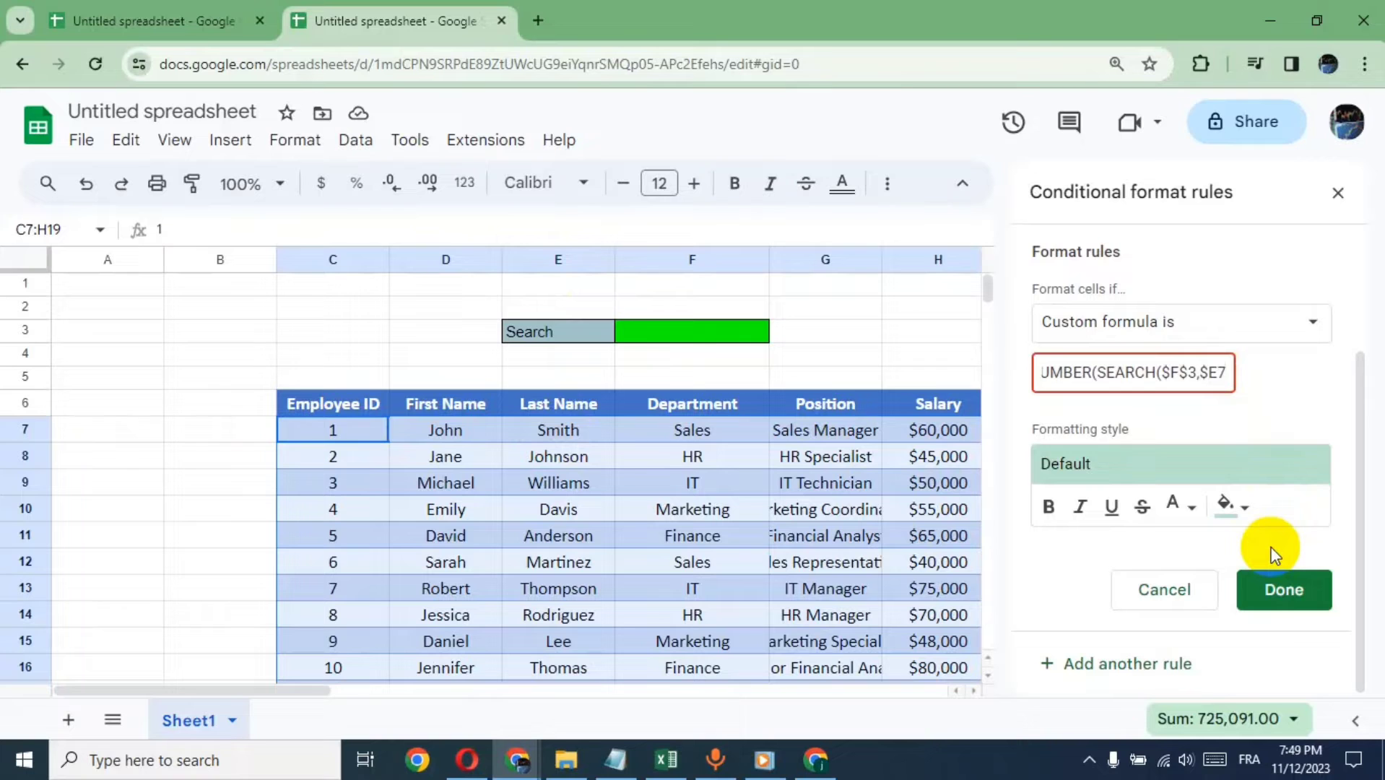
key("Right")
key("Right")
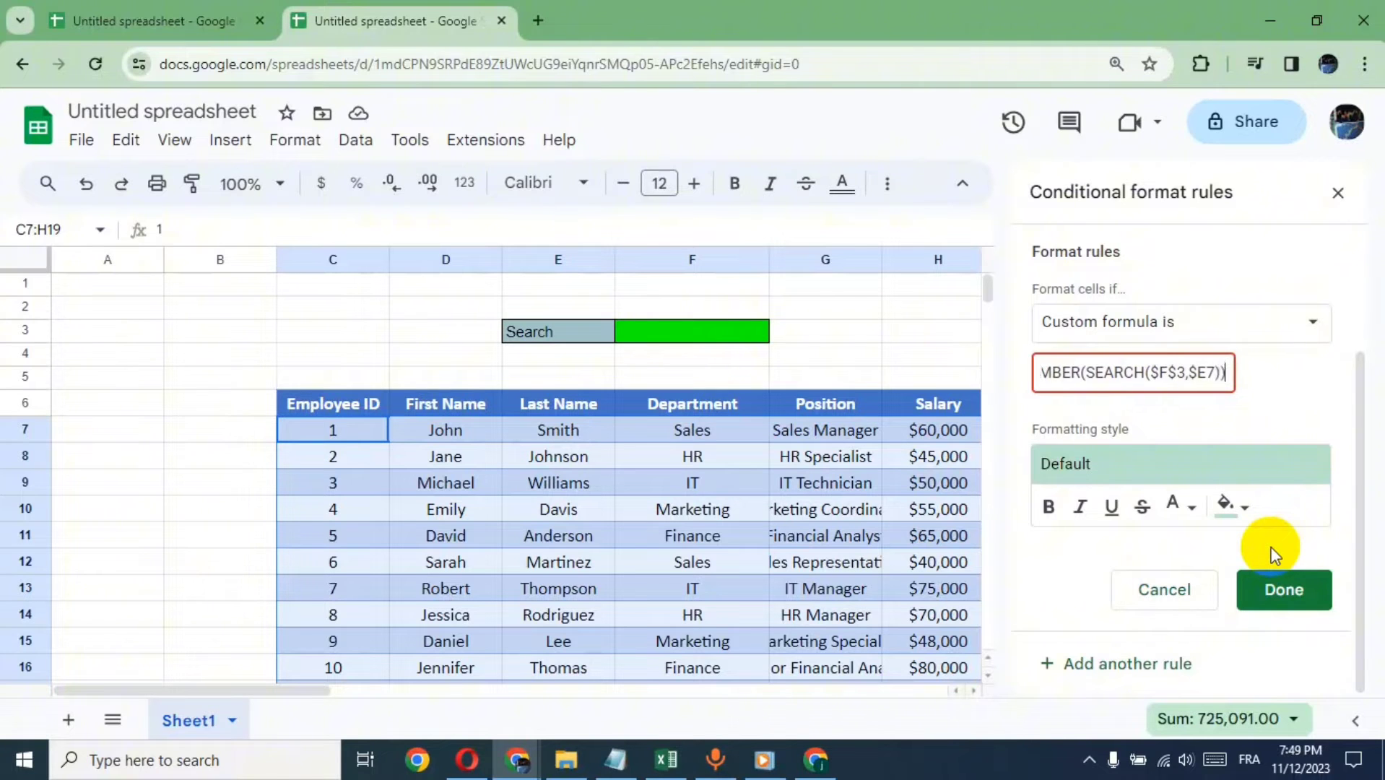
Set the rule's highlight fill to dark teal blue and save the conditional formatting rule.
left_click(1233, 505)
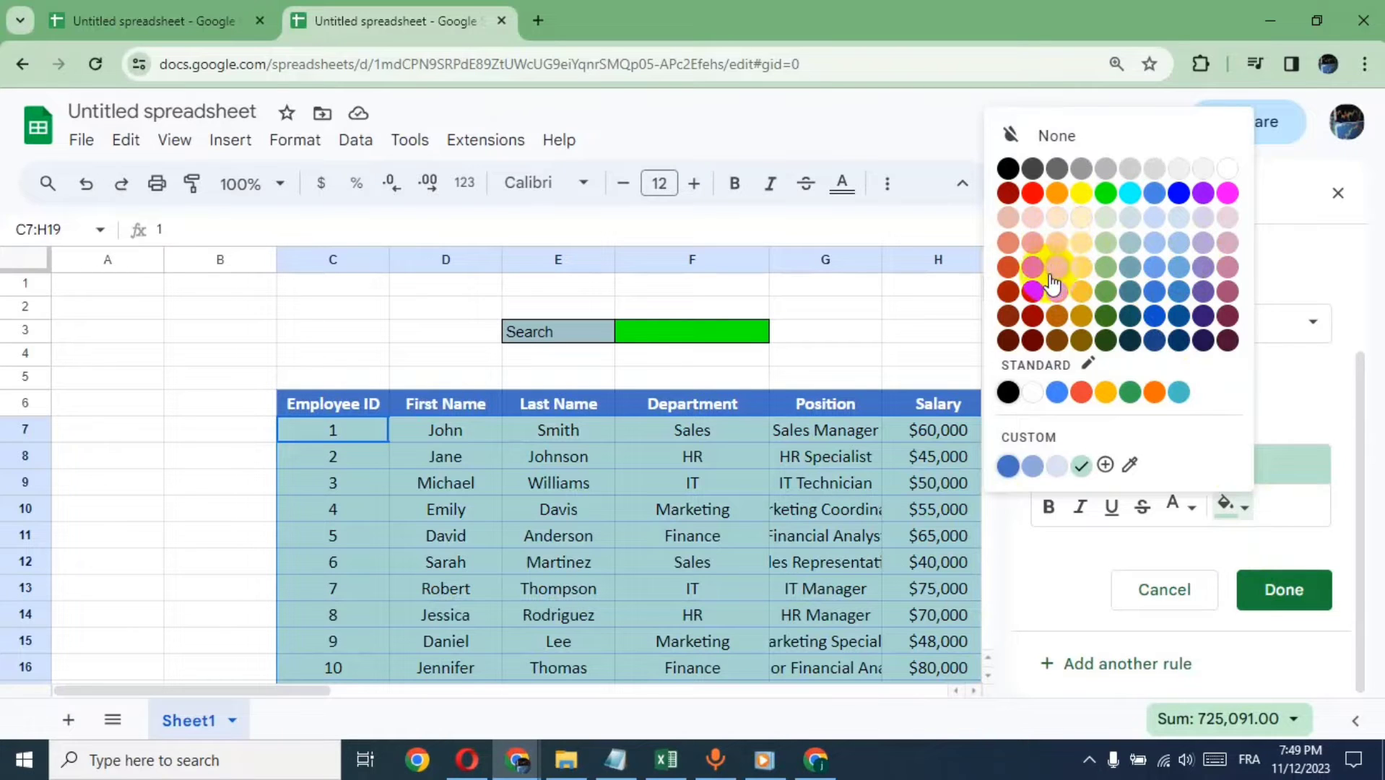
left_click(1034, 295)
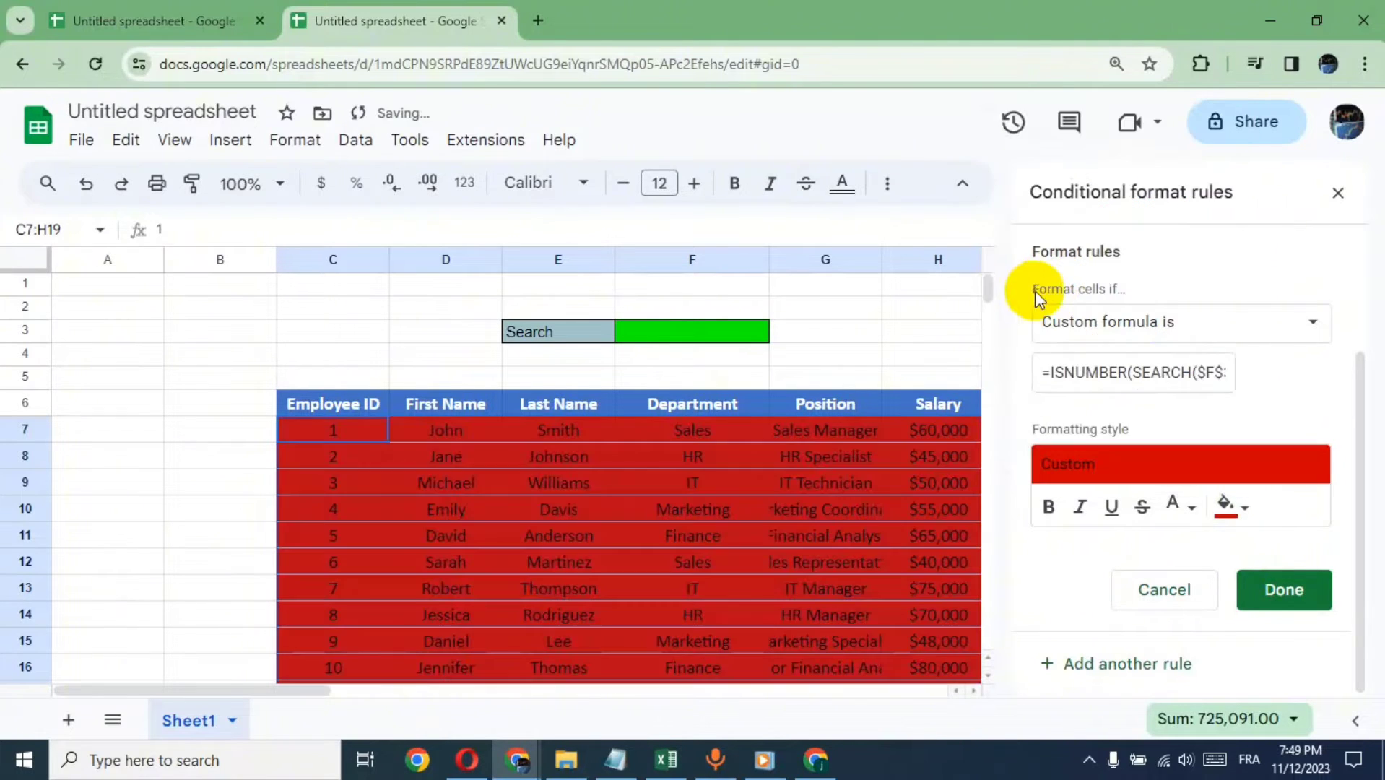
left_click(1231, 505)
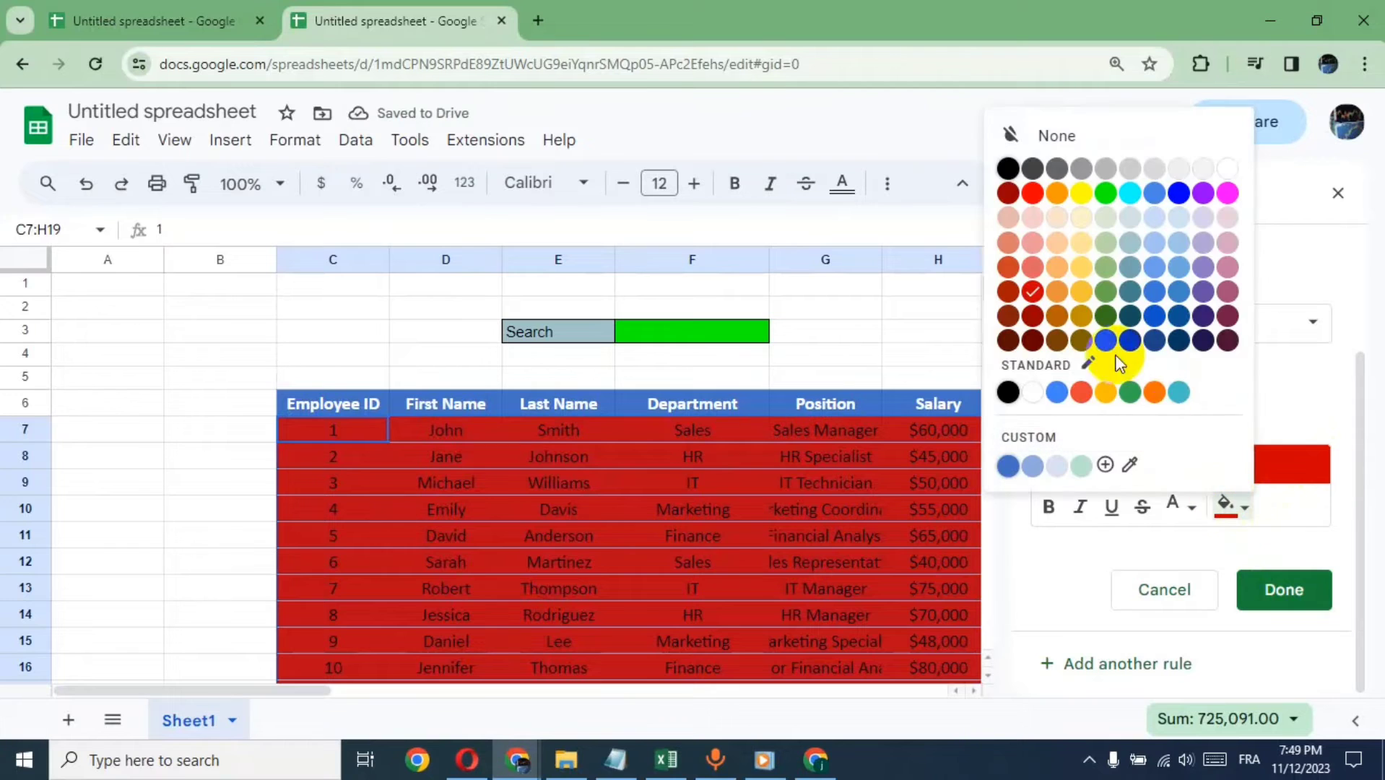
left_click(1130, 291)
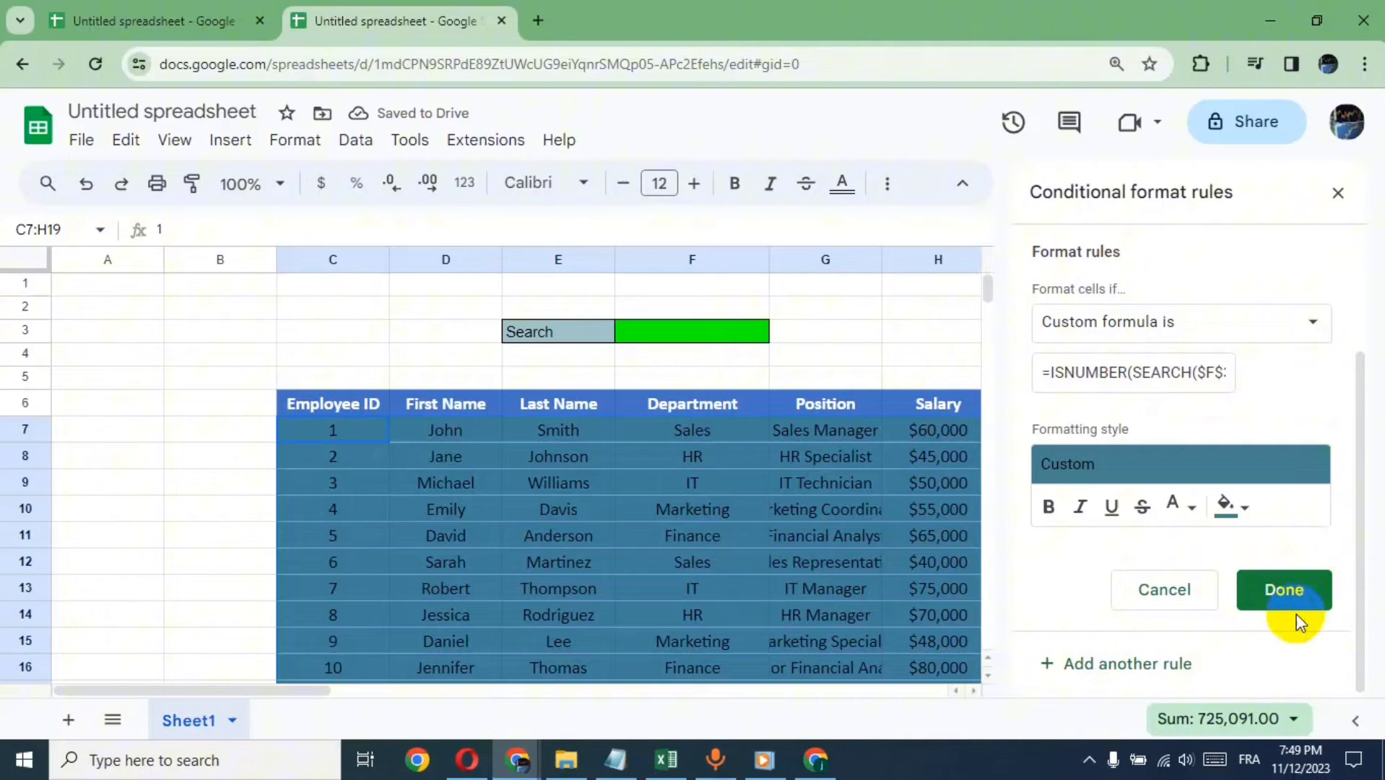
left_click(1292, 592)
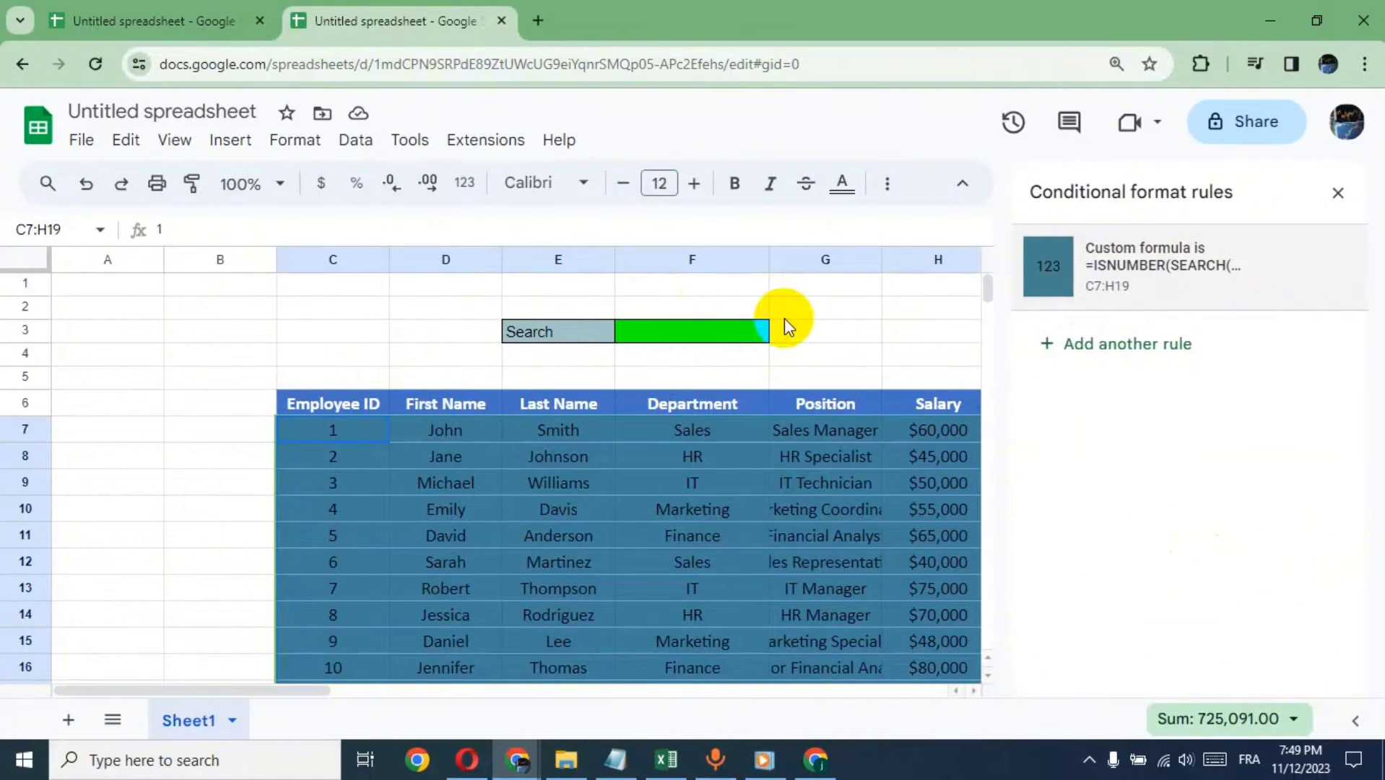
Test the rule by entering the first employee's last name in lowercase in search cell F3.
left_click(710, 332)
double_click(697, 332)
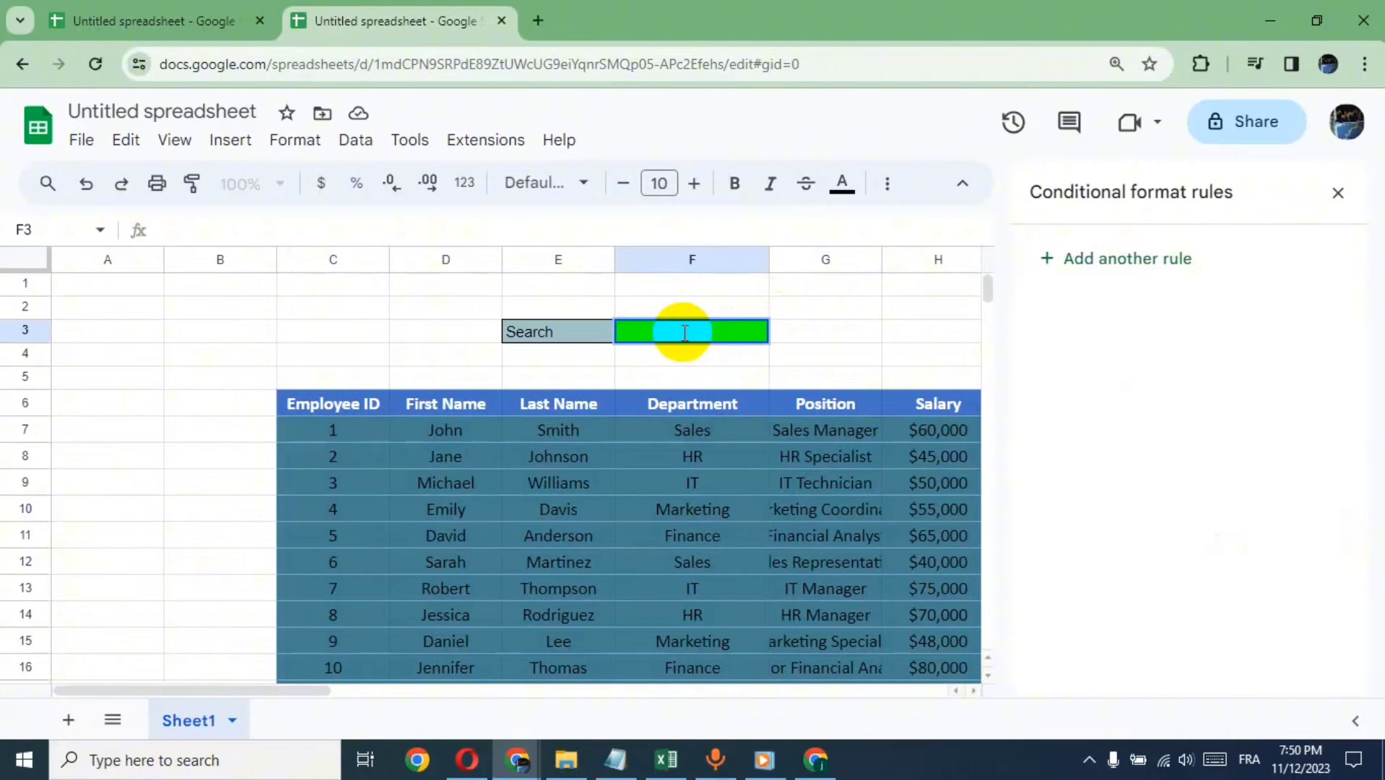
type("smith")
key("Return")
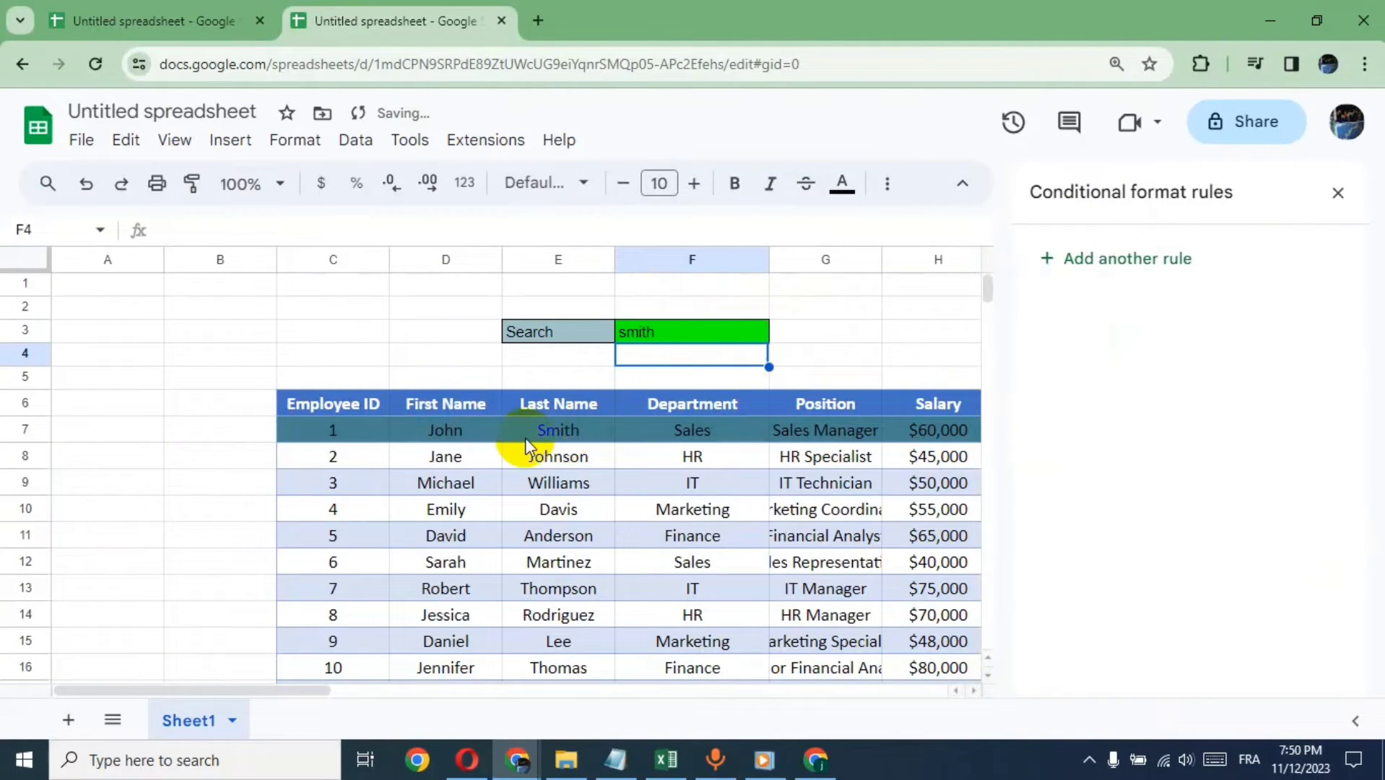
Replace the search term in F3 with the partial text "da".
double_click(688, 334)
key("BackSpace")
key("BackSpace")
key("BackSpace")
key("BackSpace")
key("BackSpace")
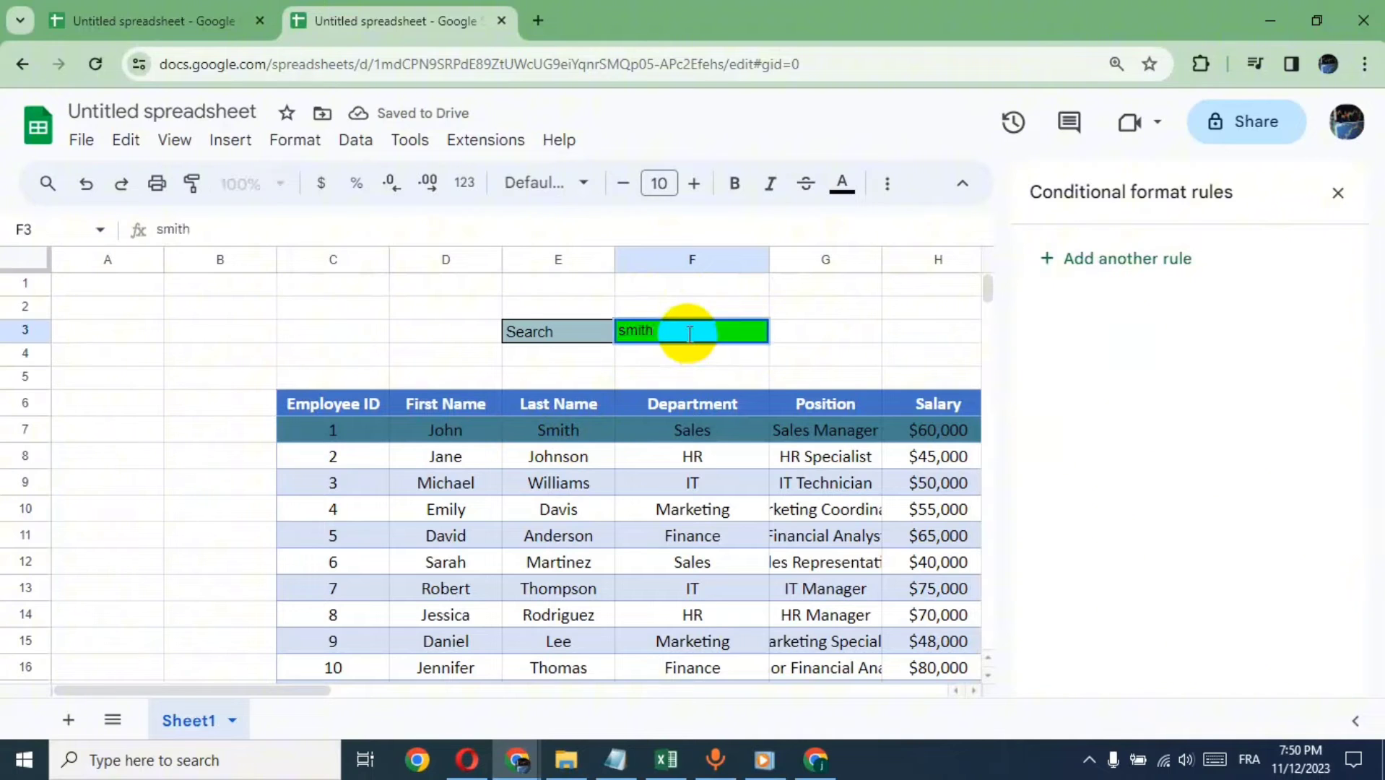
type("da")
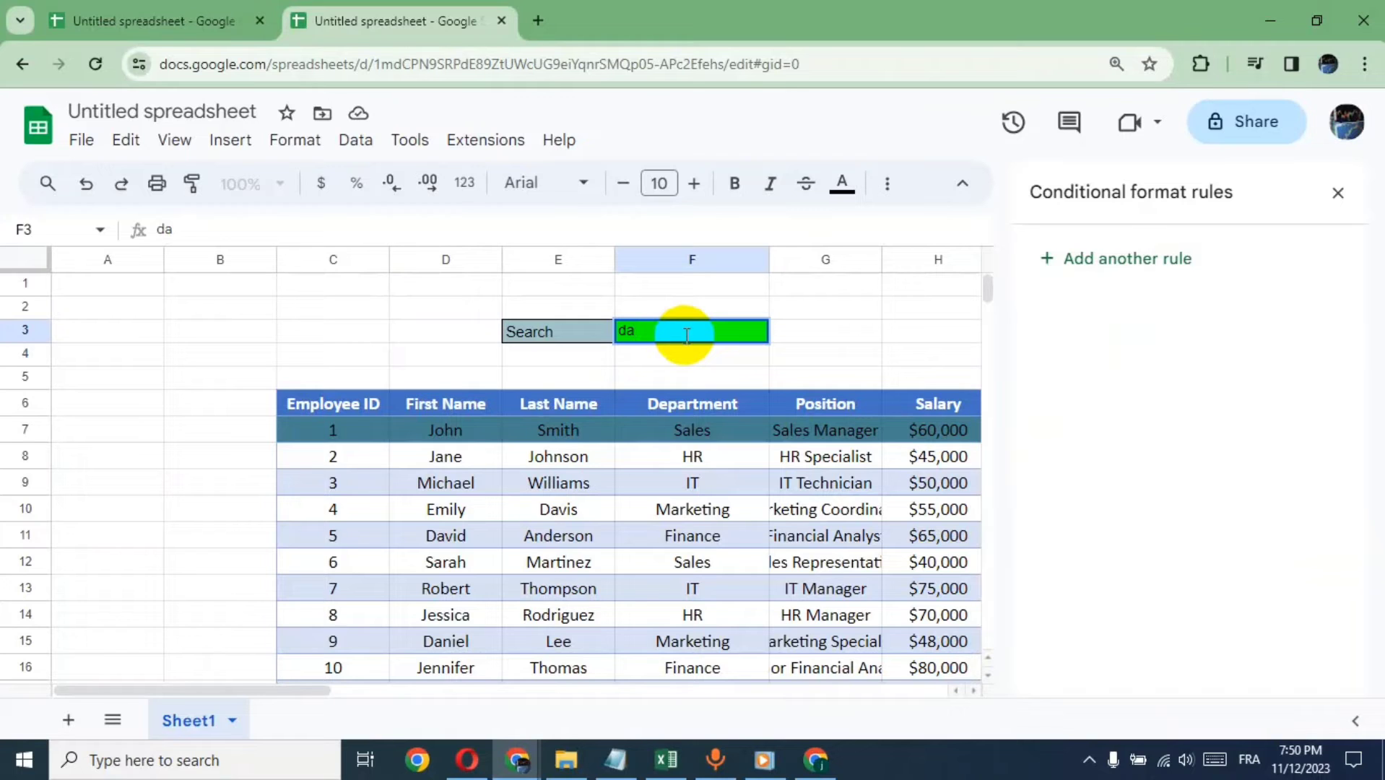
key("Return")
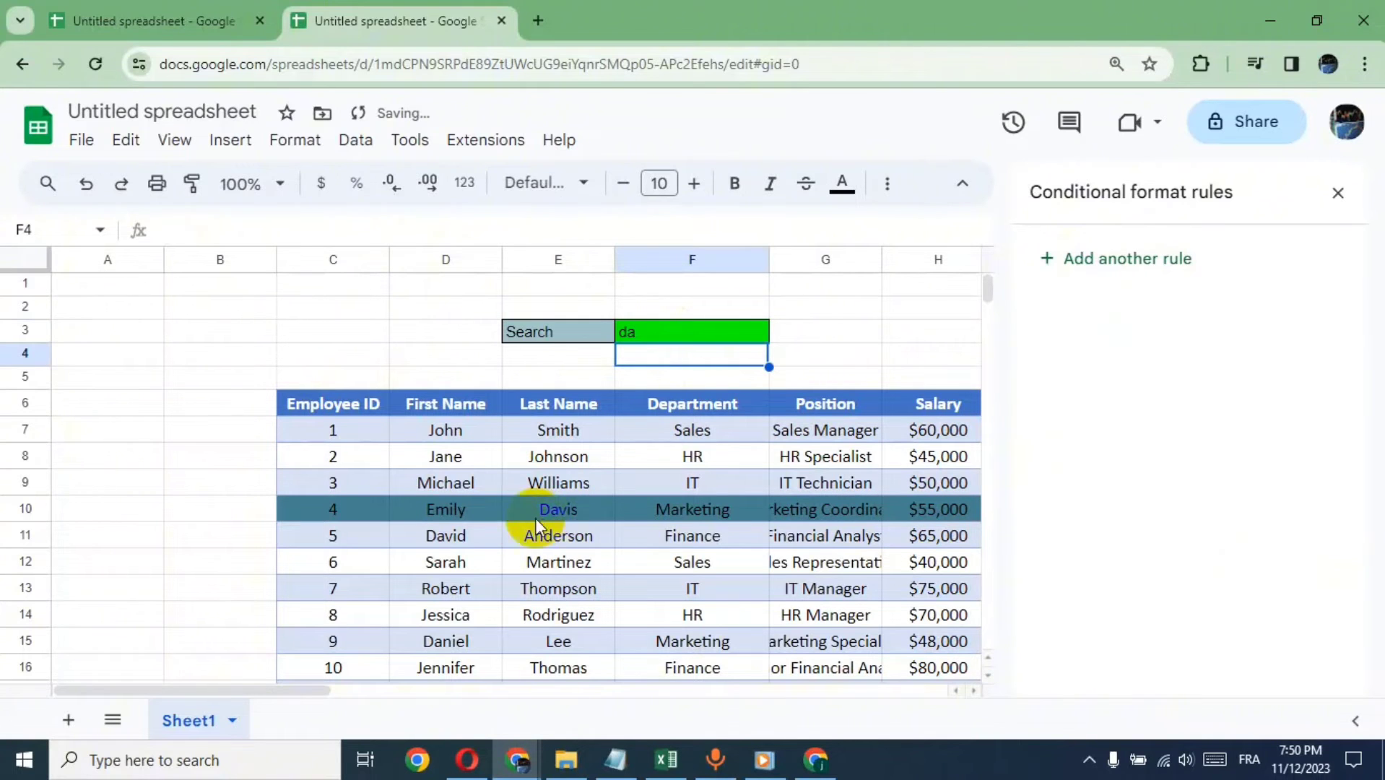
Replace the search term in F3 with the partial text "th".
double_click(685, 329)
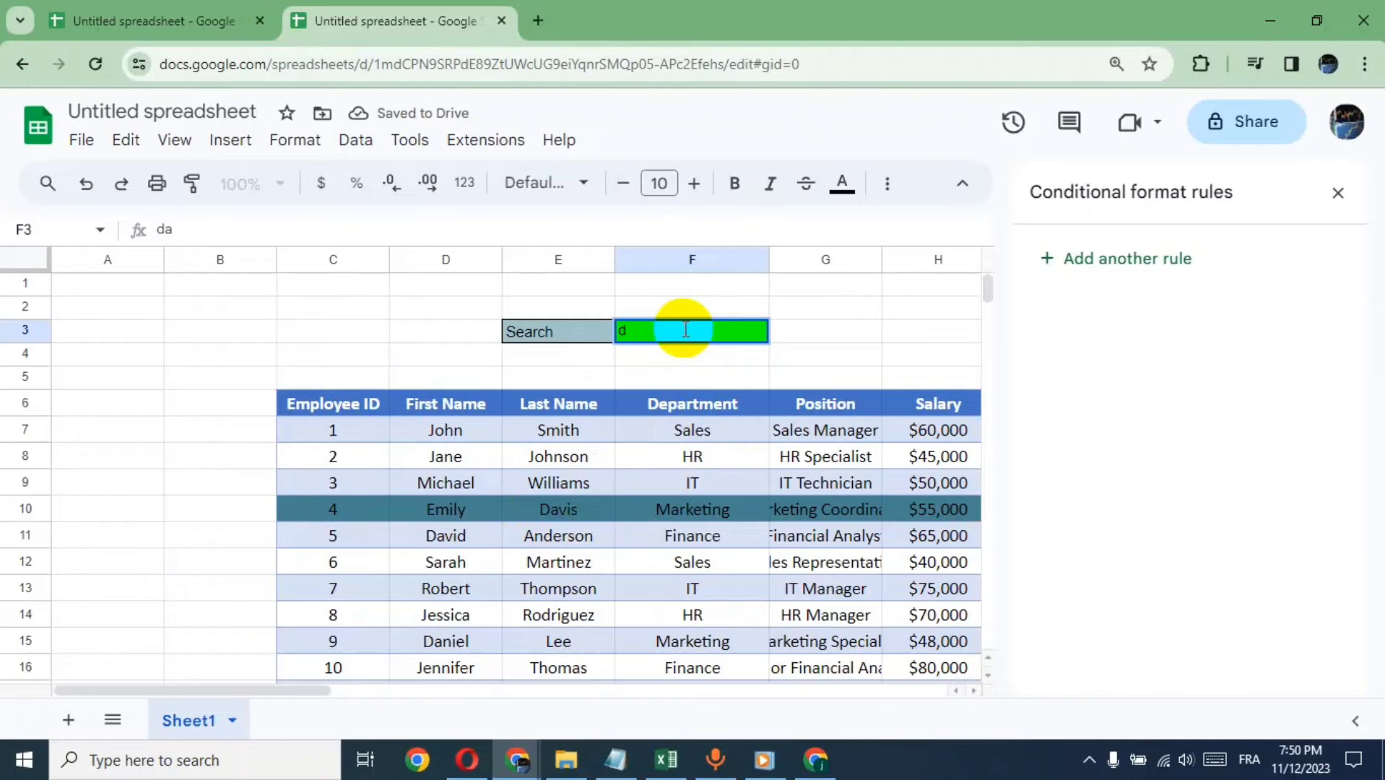
key("BackSpace")
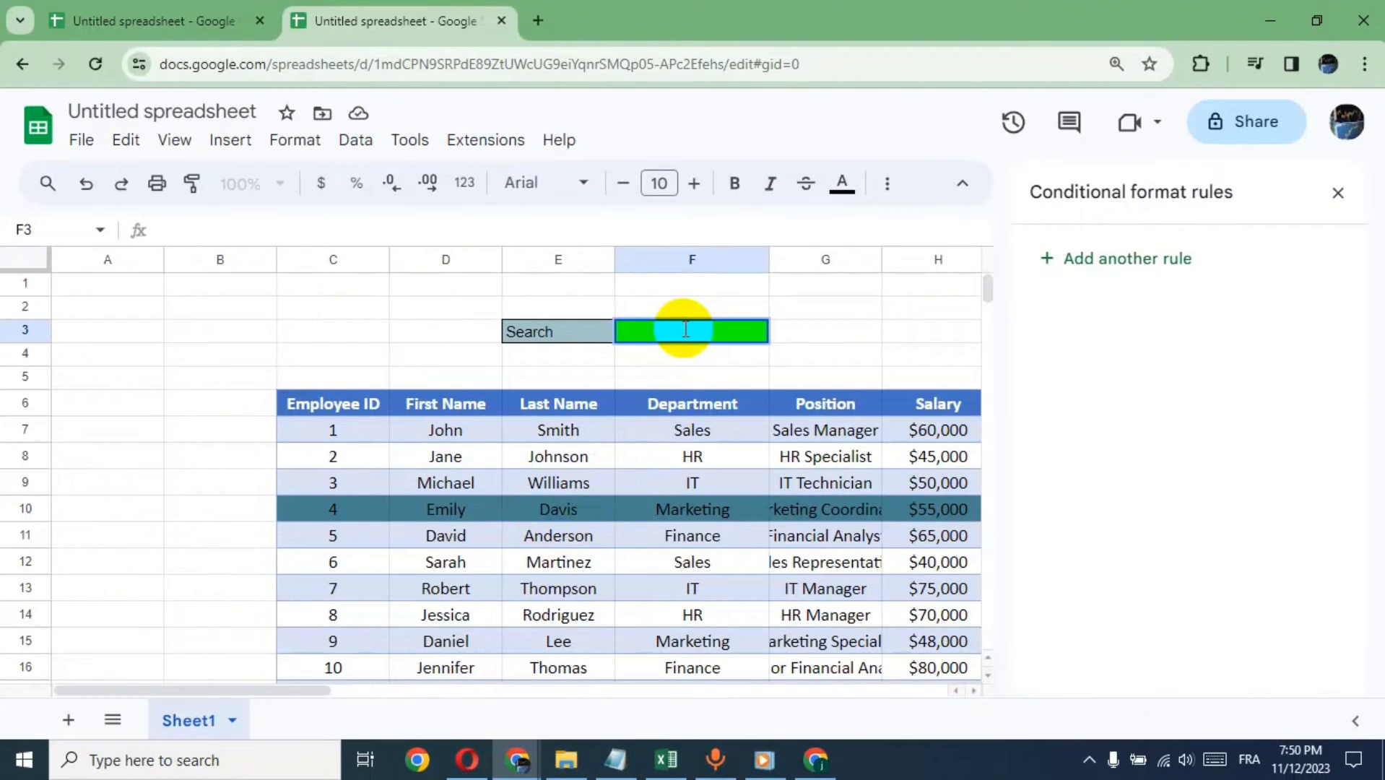
type("th")
key("Return")
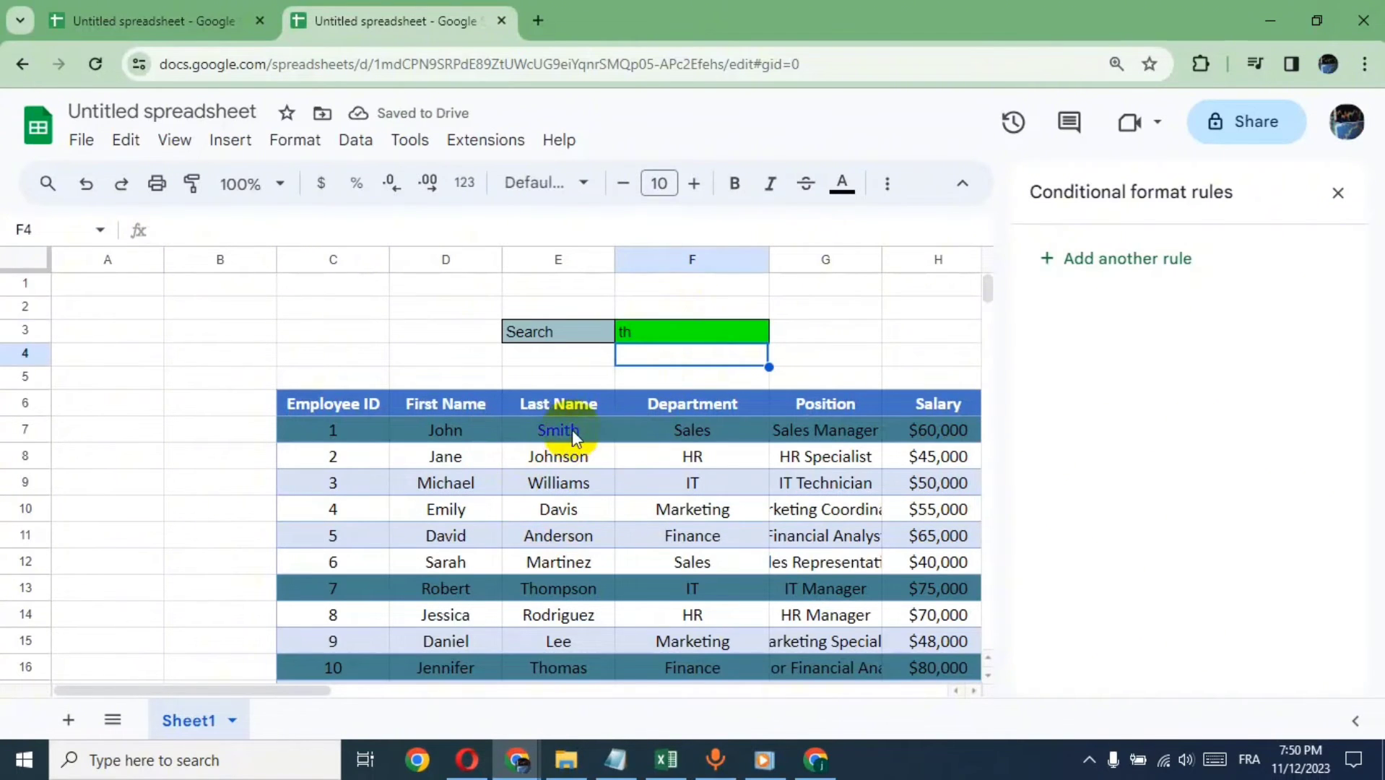
Extend the search term in F3 to the full last name of employee 10, in lowercase.
left_click(659, 335)
double_click(659, 333)
type("omas")
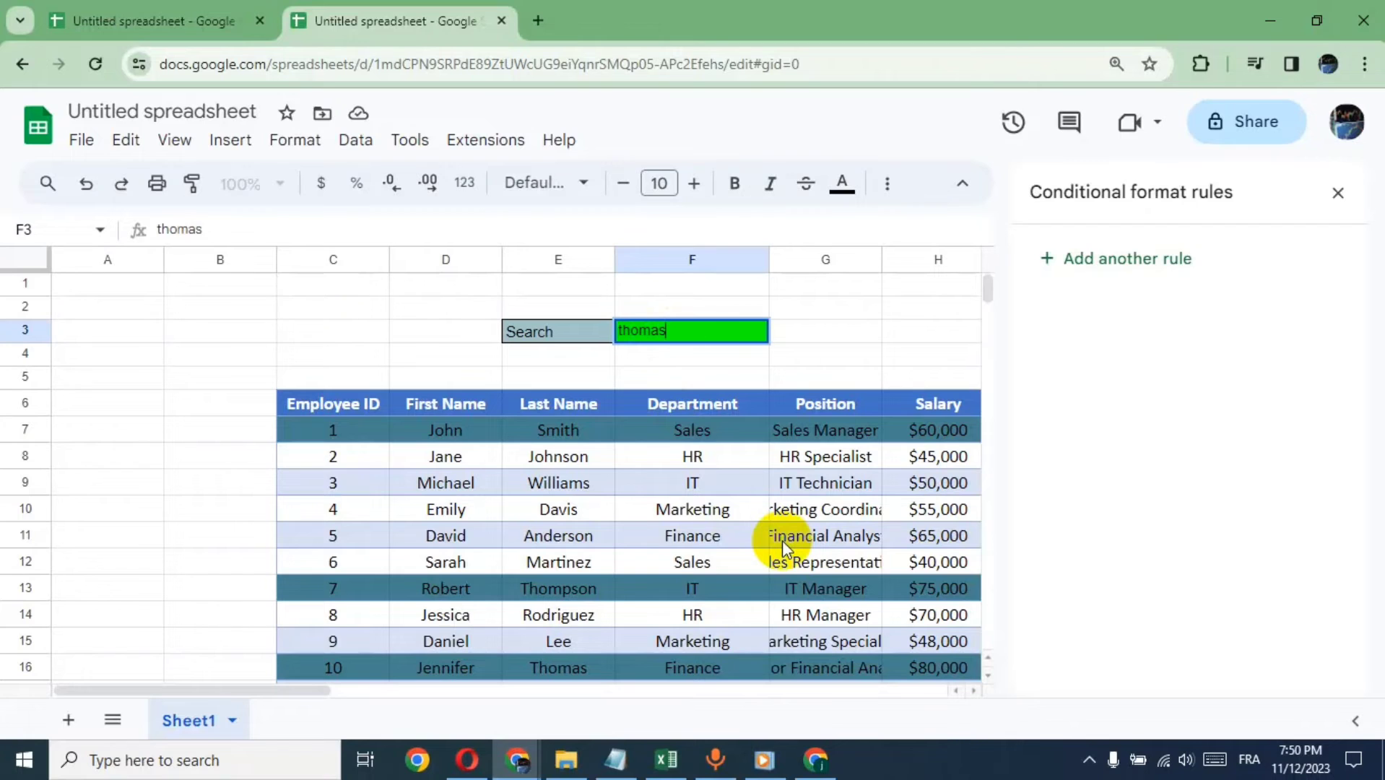
key("Return")
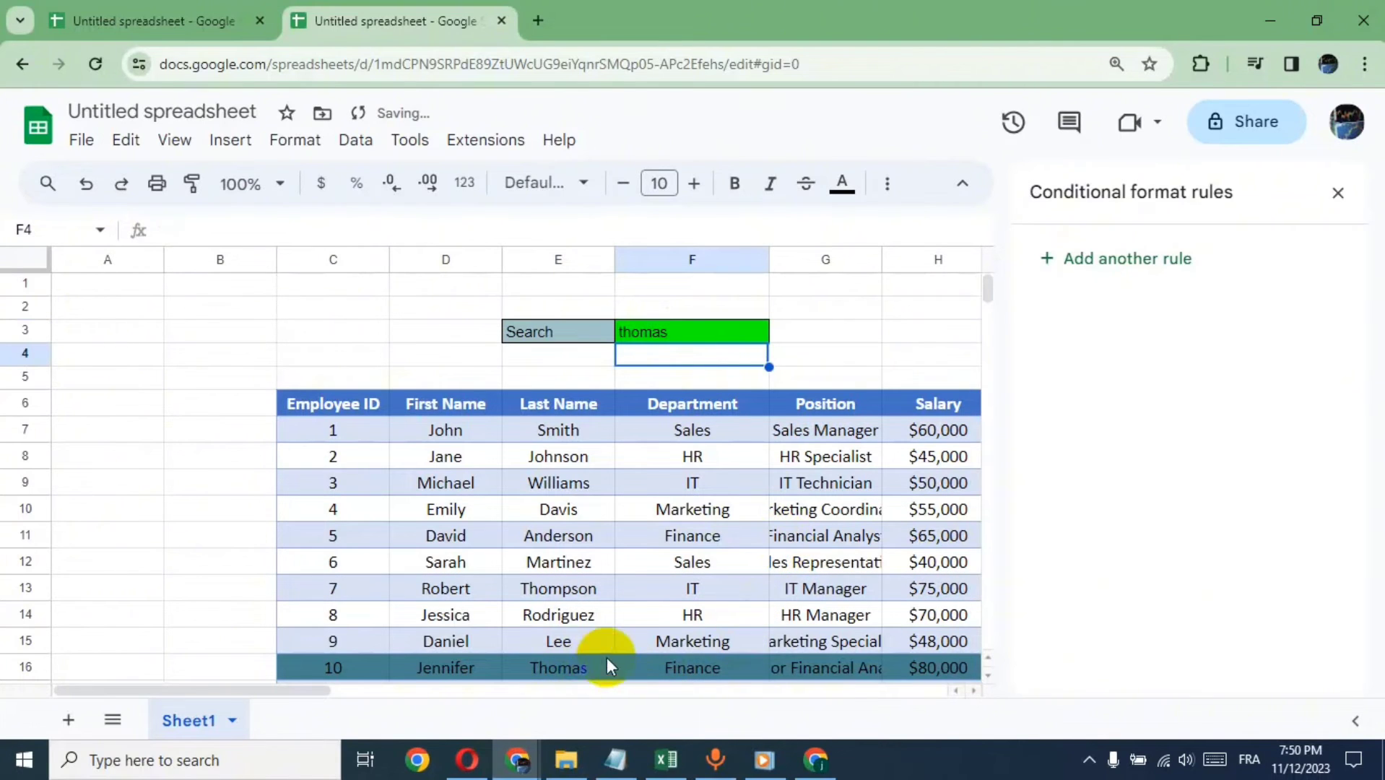
Replace the search term in F3 with the first four letters of employee 2's last name and check the table rows.
double_click(710, 331)
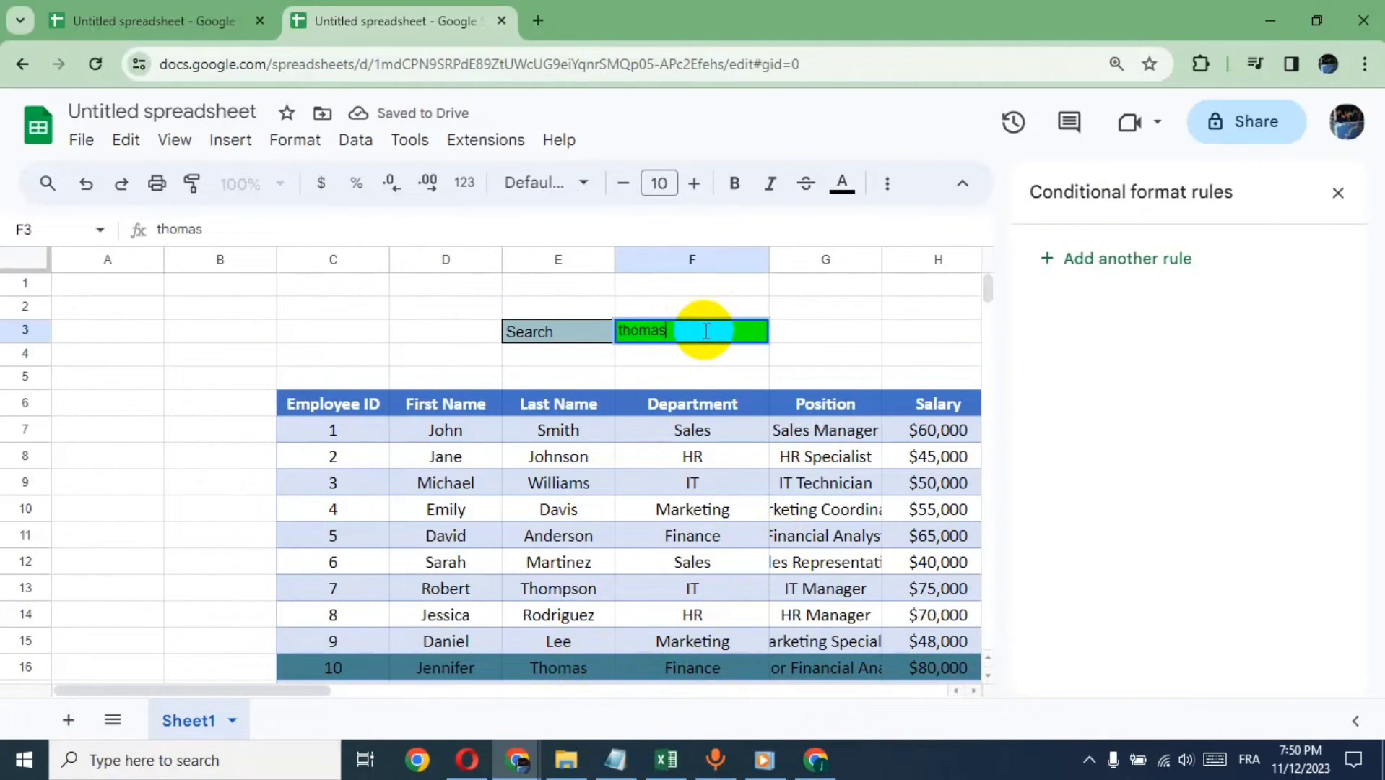
key("BackSpace")
key("BackSpace")
key("BackSpace")
key("BackSpace")
key("BackSpace")
key("BackSpace")
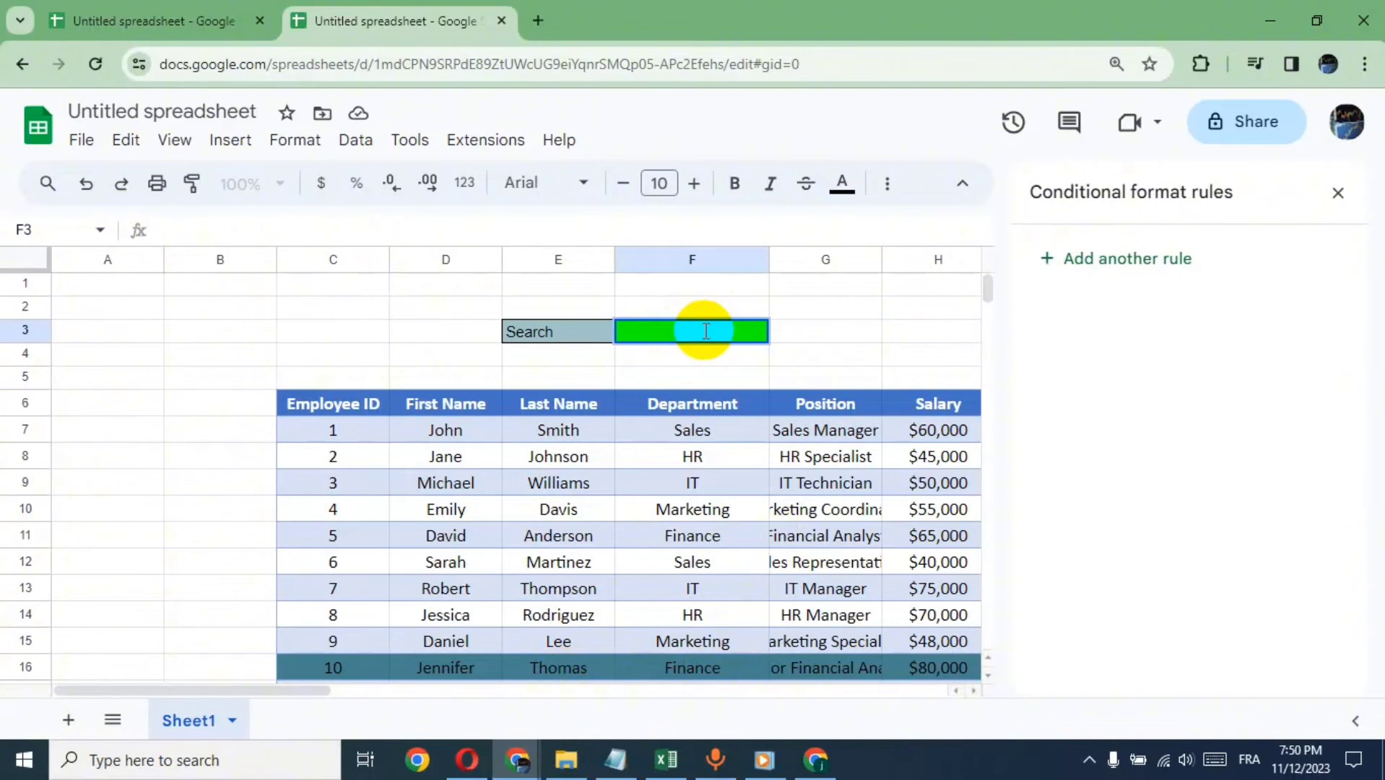
type("john")
key("Return")
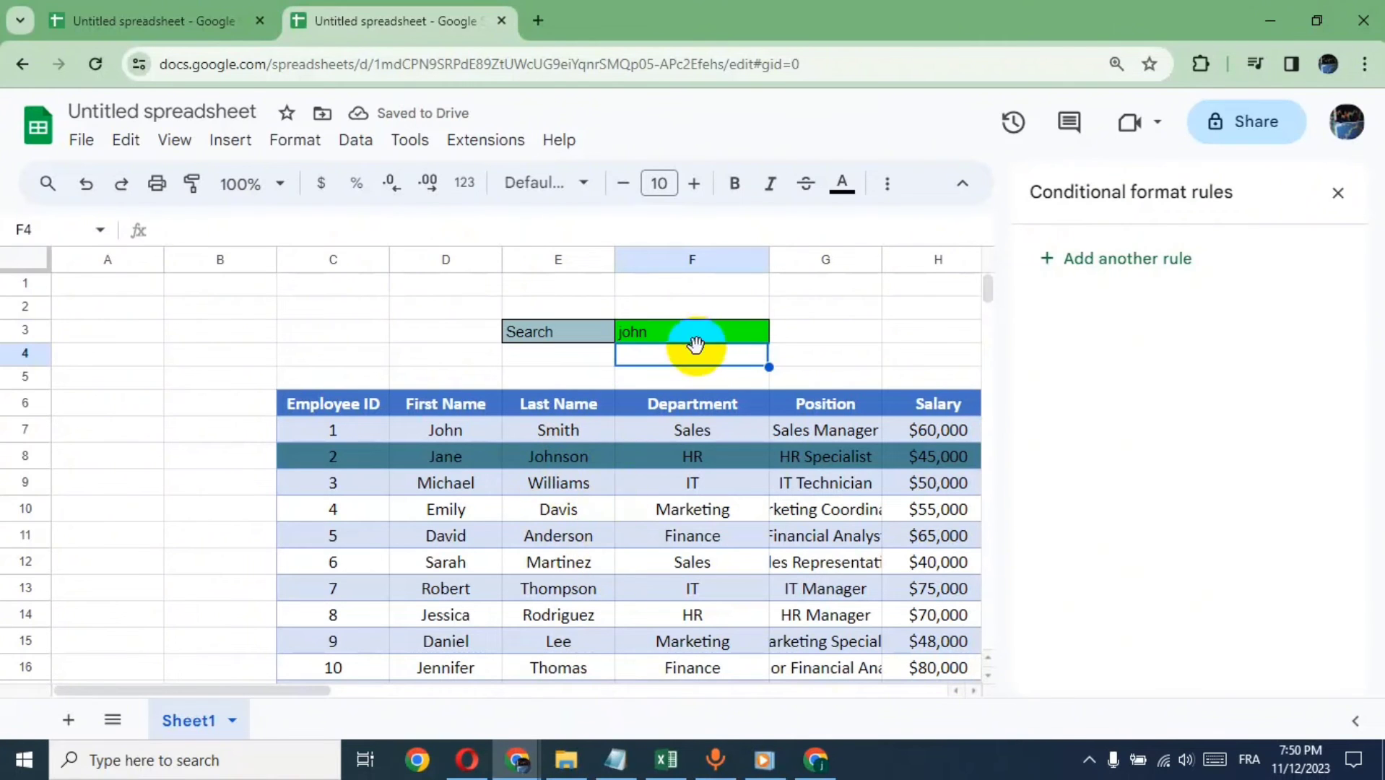
scroll(706, 352, "down", 2)
scroll(724, 355, "up", 2)
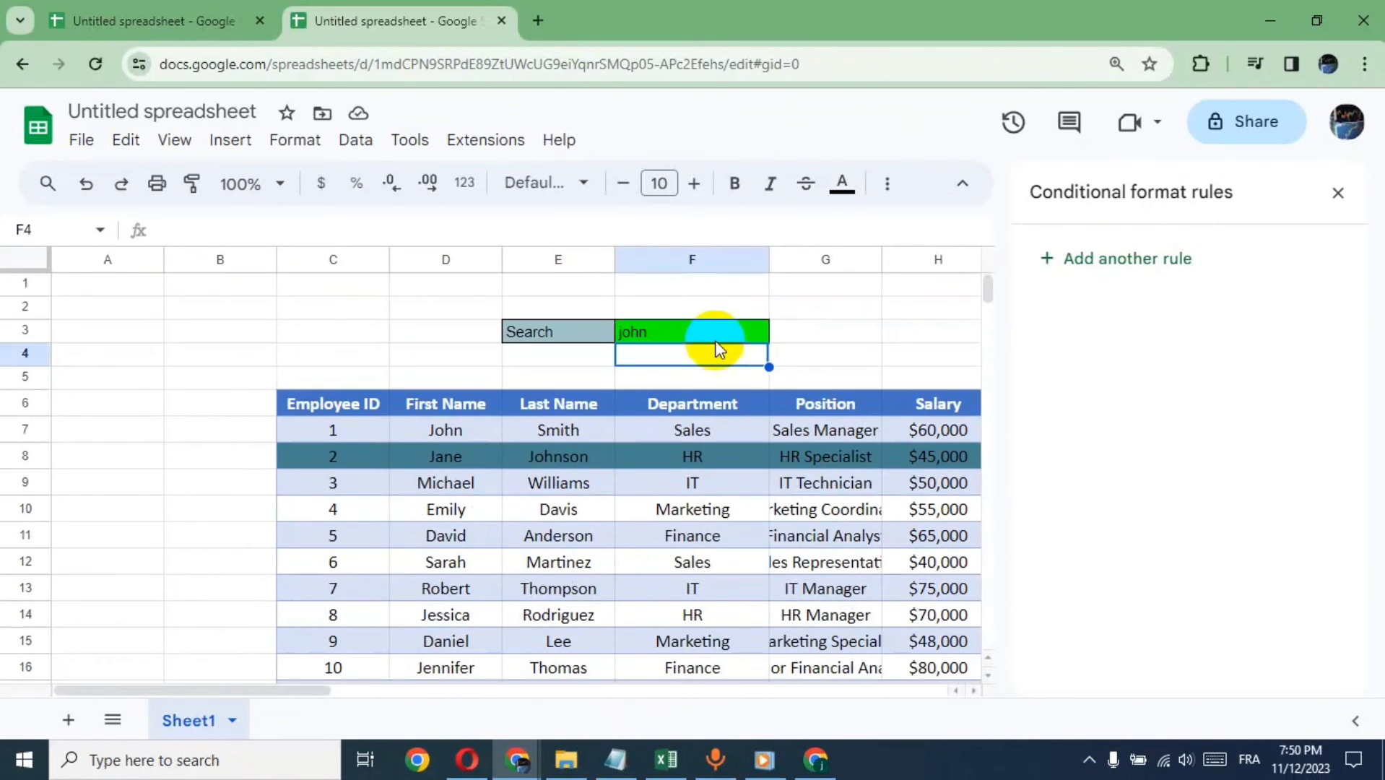
Clear the search term from cell F3.
double_click(708, 329)
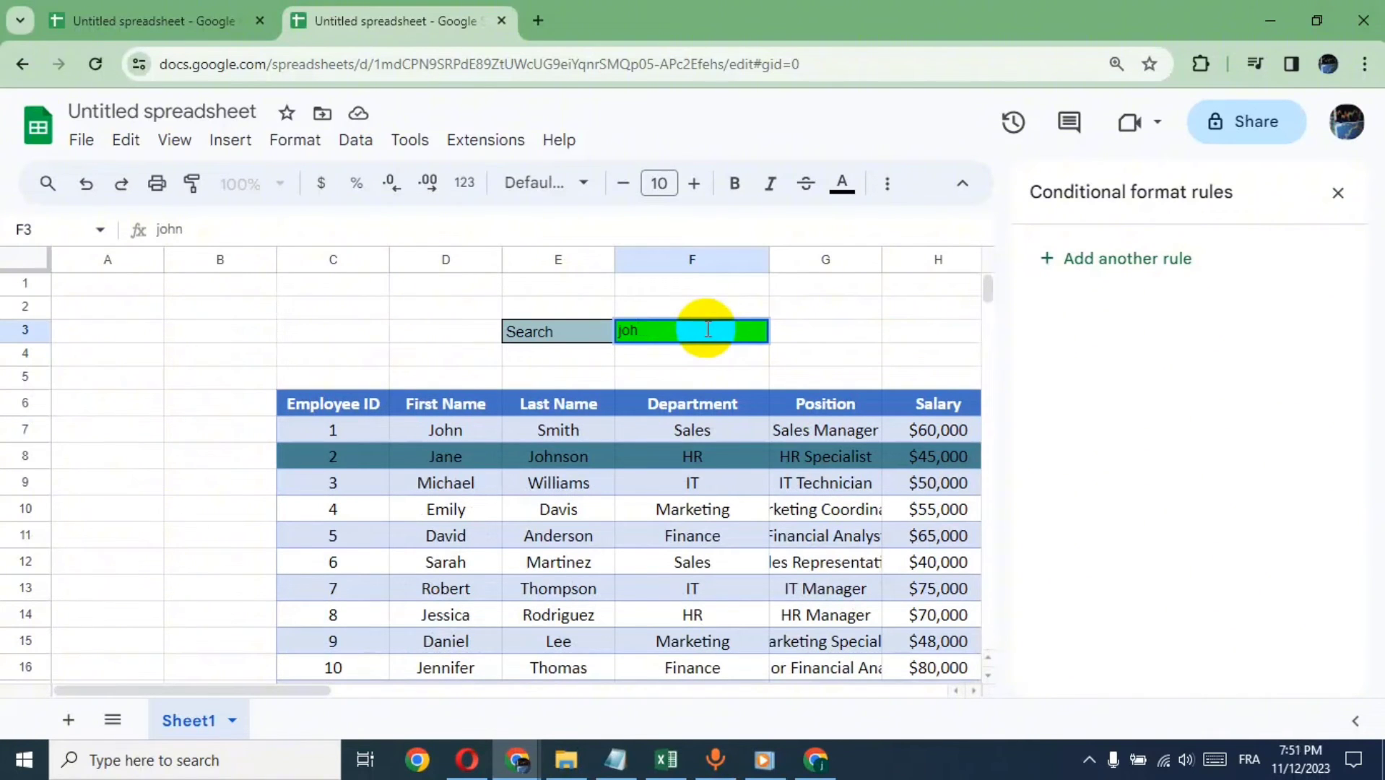
key("BackSpace")
key("BackSpace")
key("BackSpace")
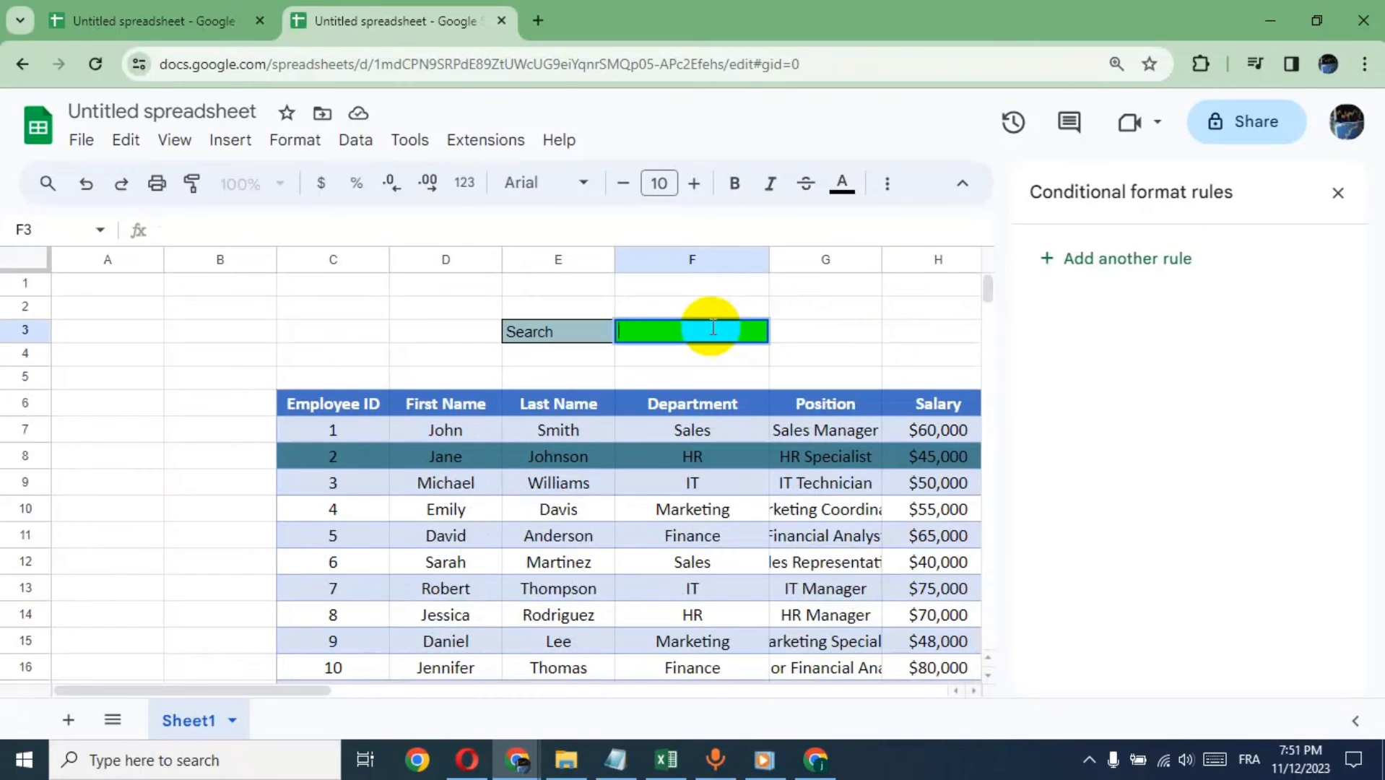